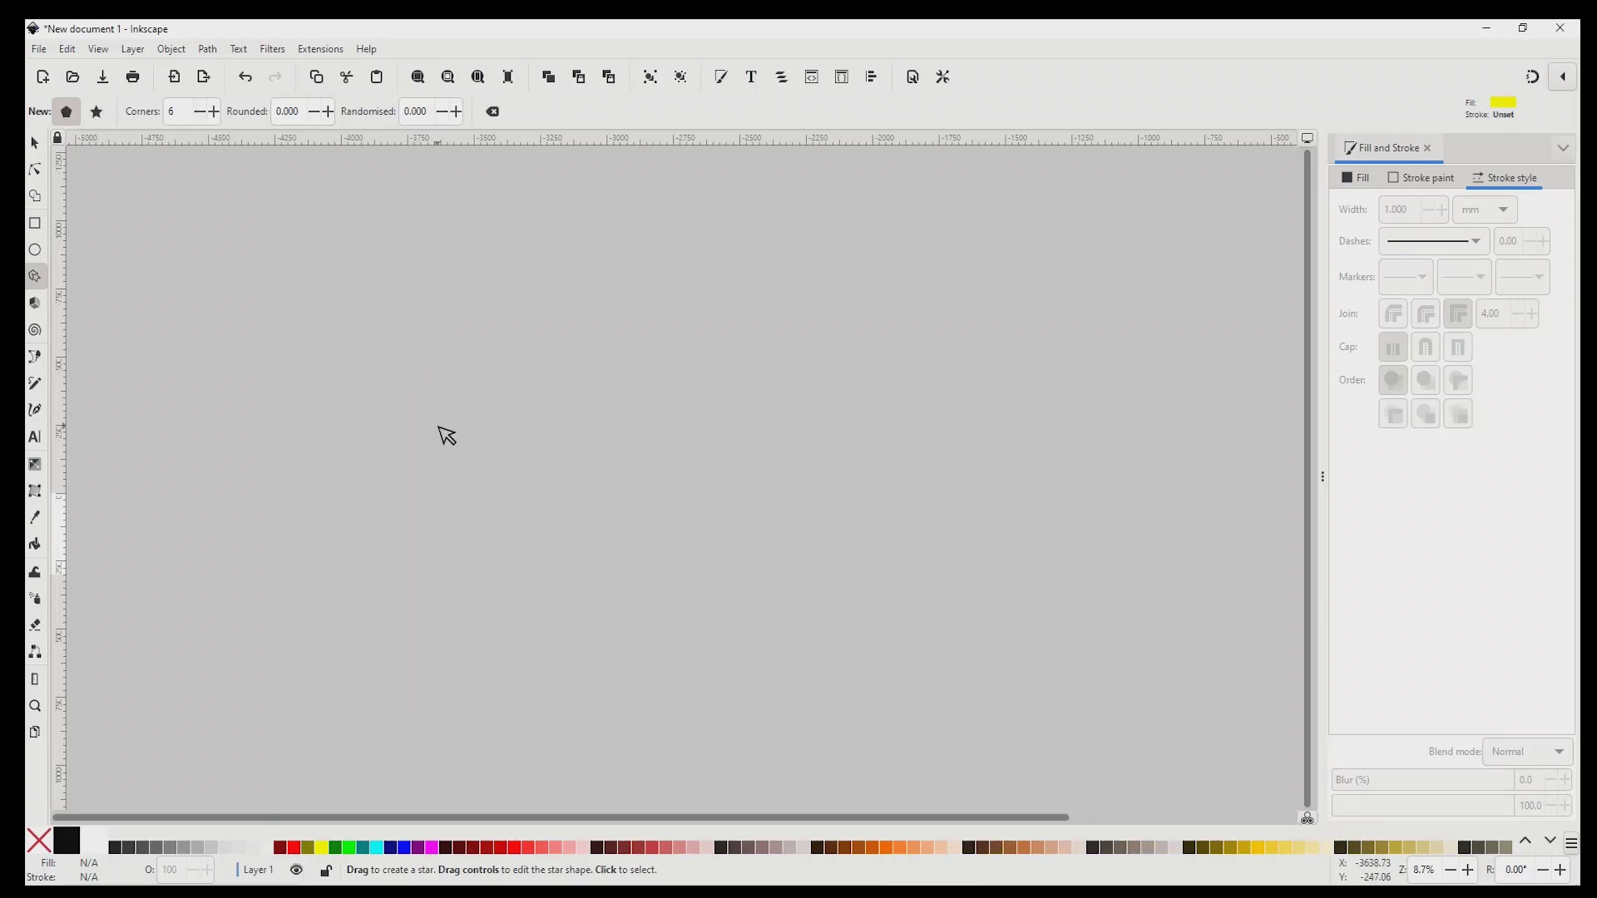
- Draw a small yellow six-cornered hexagon and zoom in on it
mouse_move(327, 314)
left_mouse_down()
mouse_move(361, 341)
mouse_move(348, 346)
left_mouse_up()
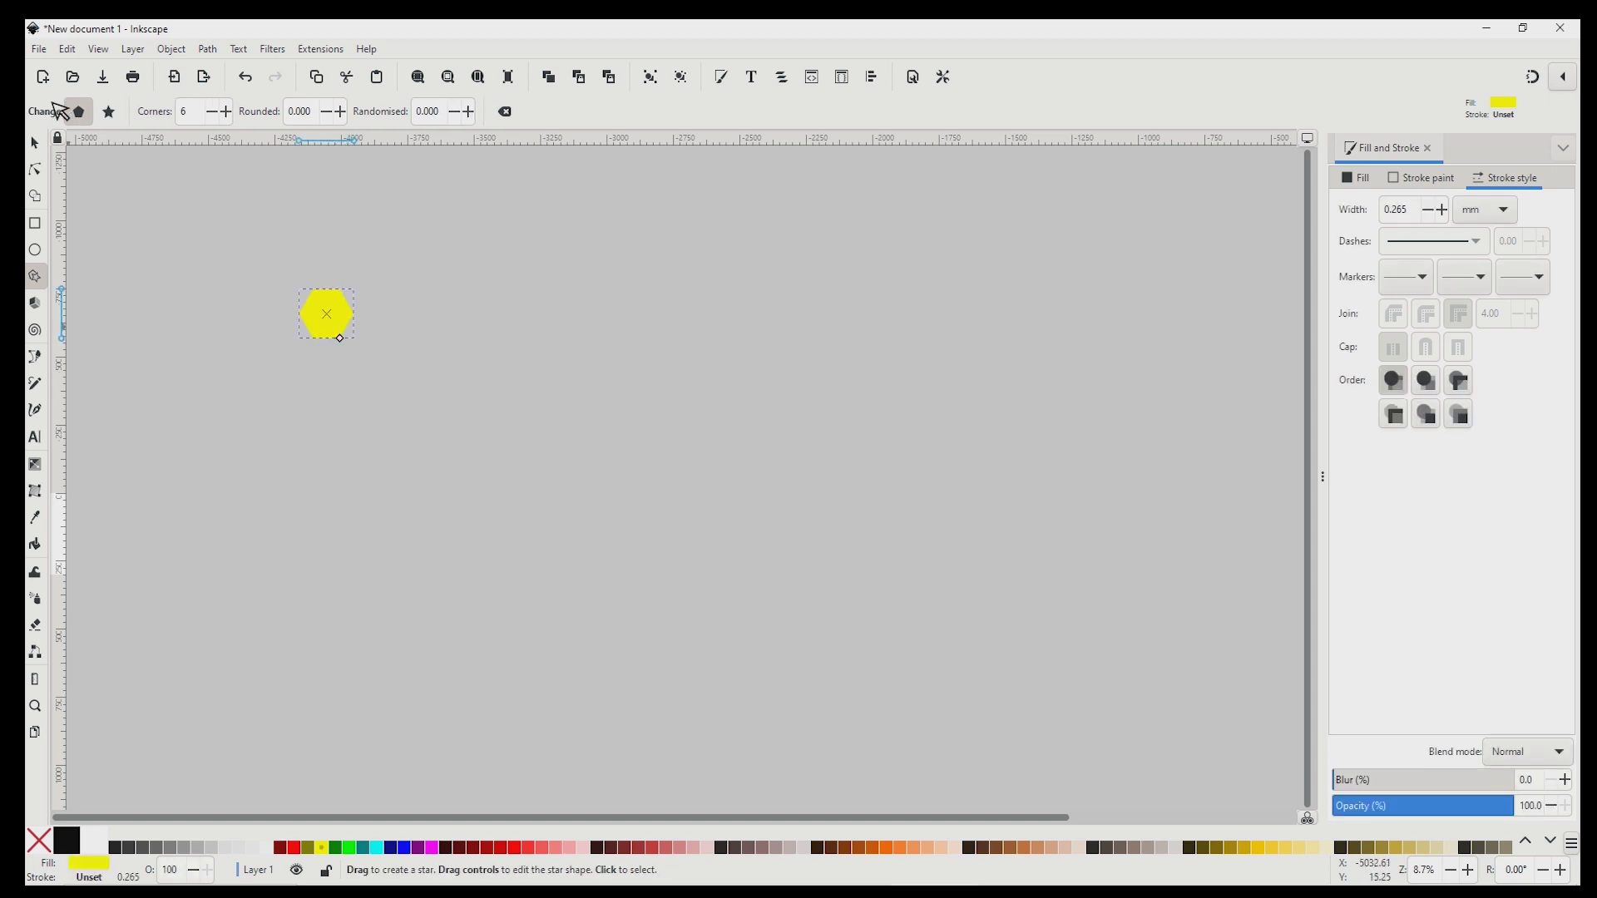
left_click(34, 143)
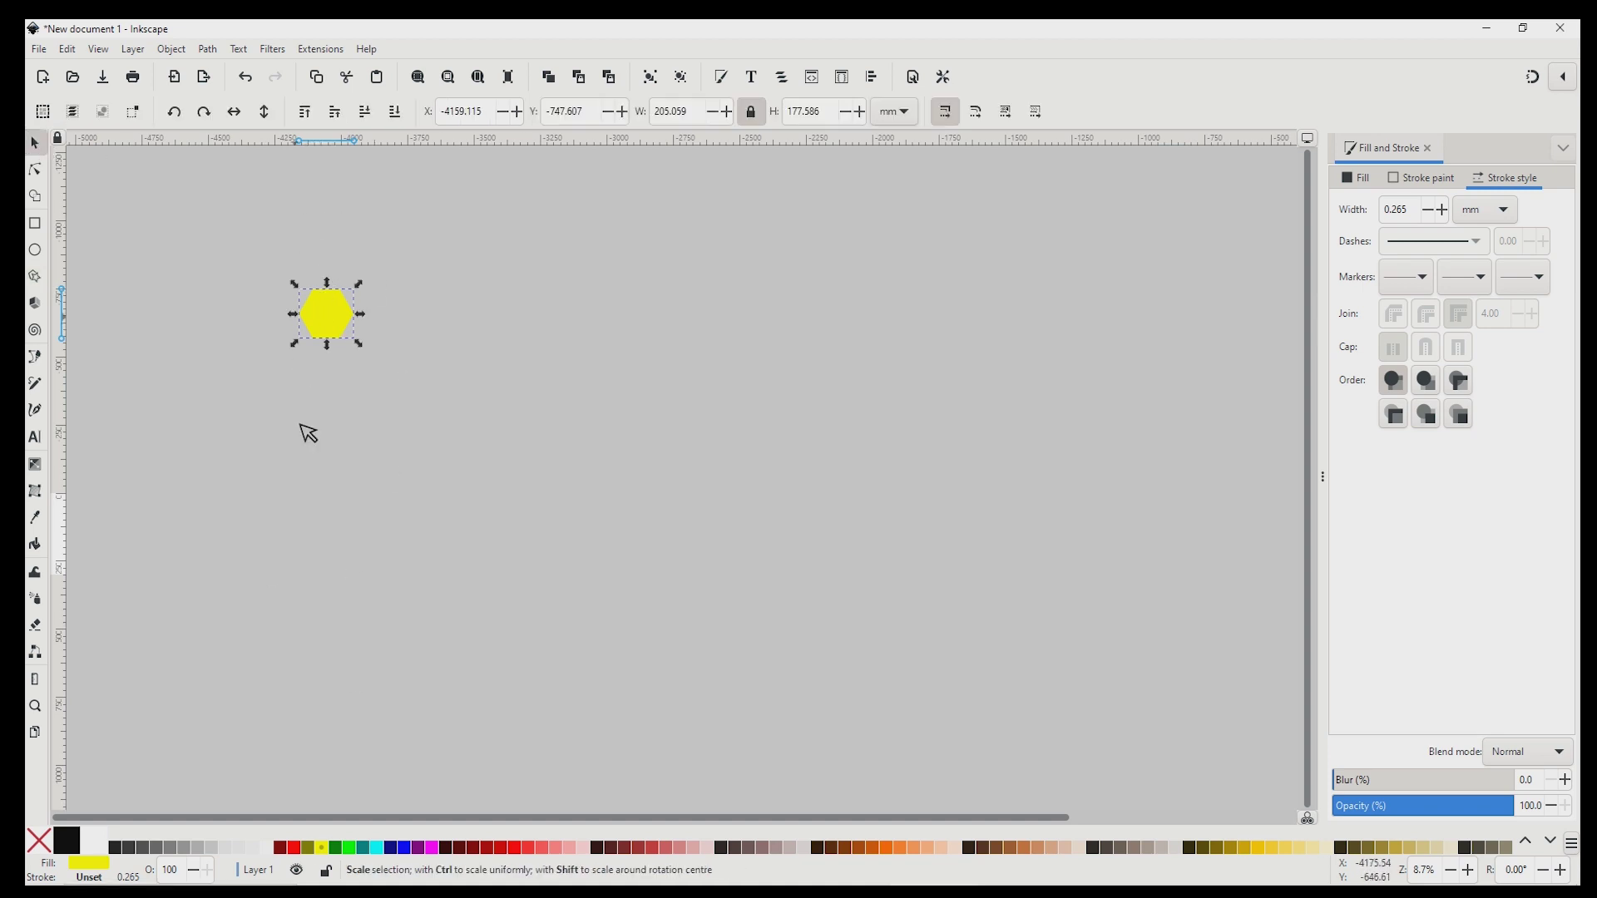
left_click_drag(357, 460, 547, 543)
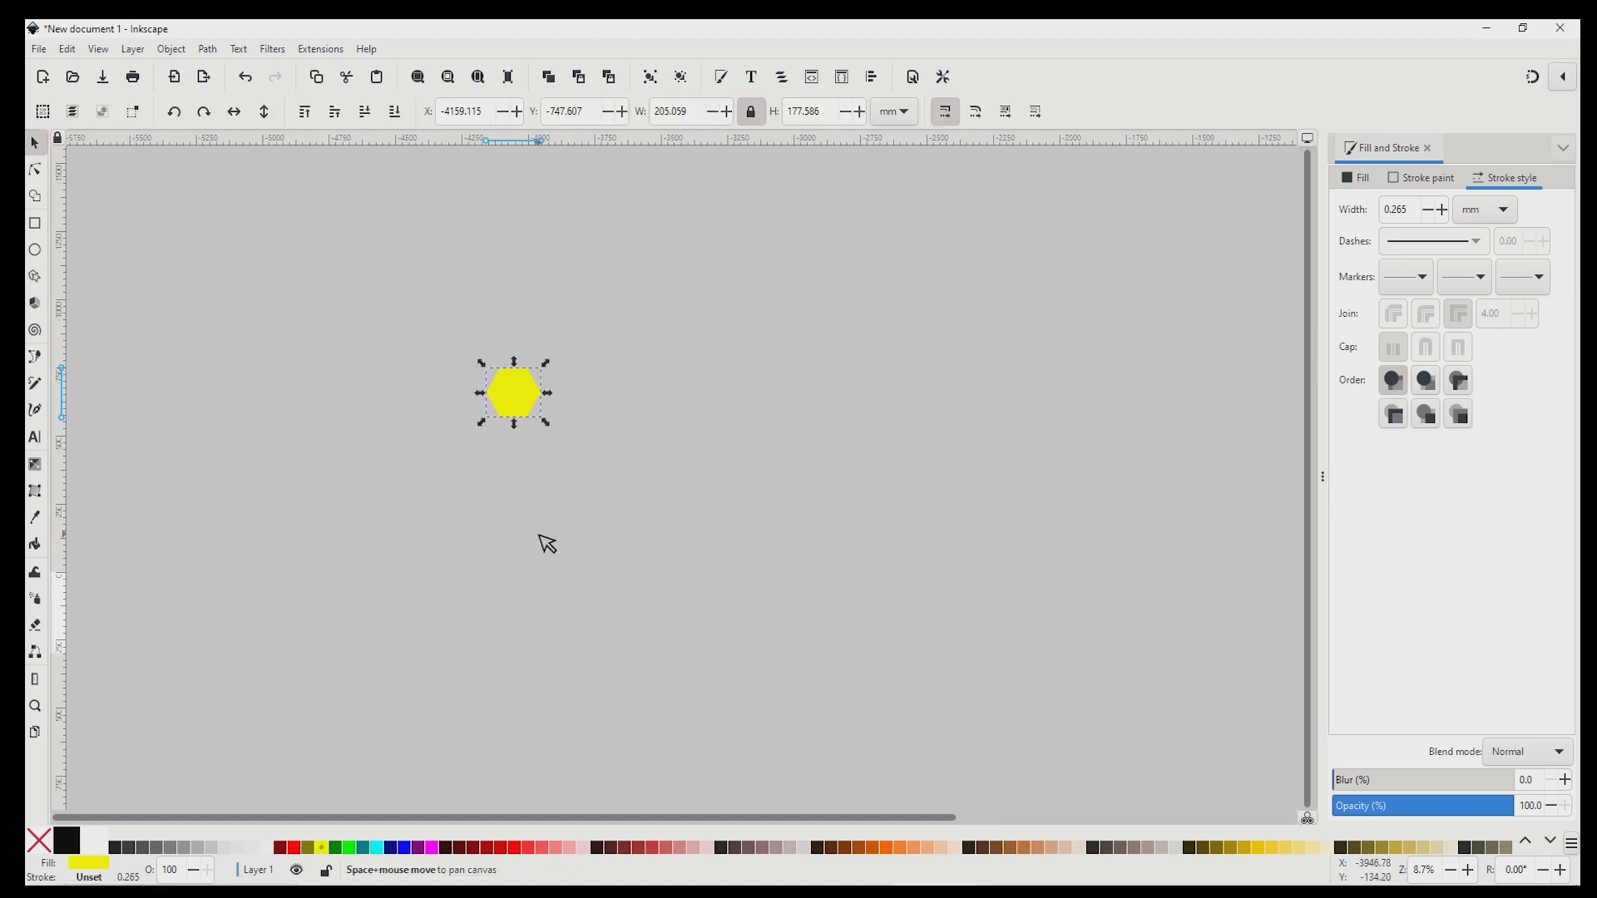
key("plus")
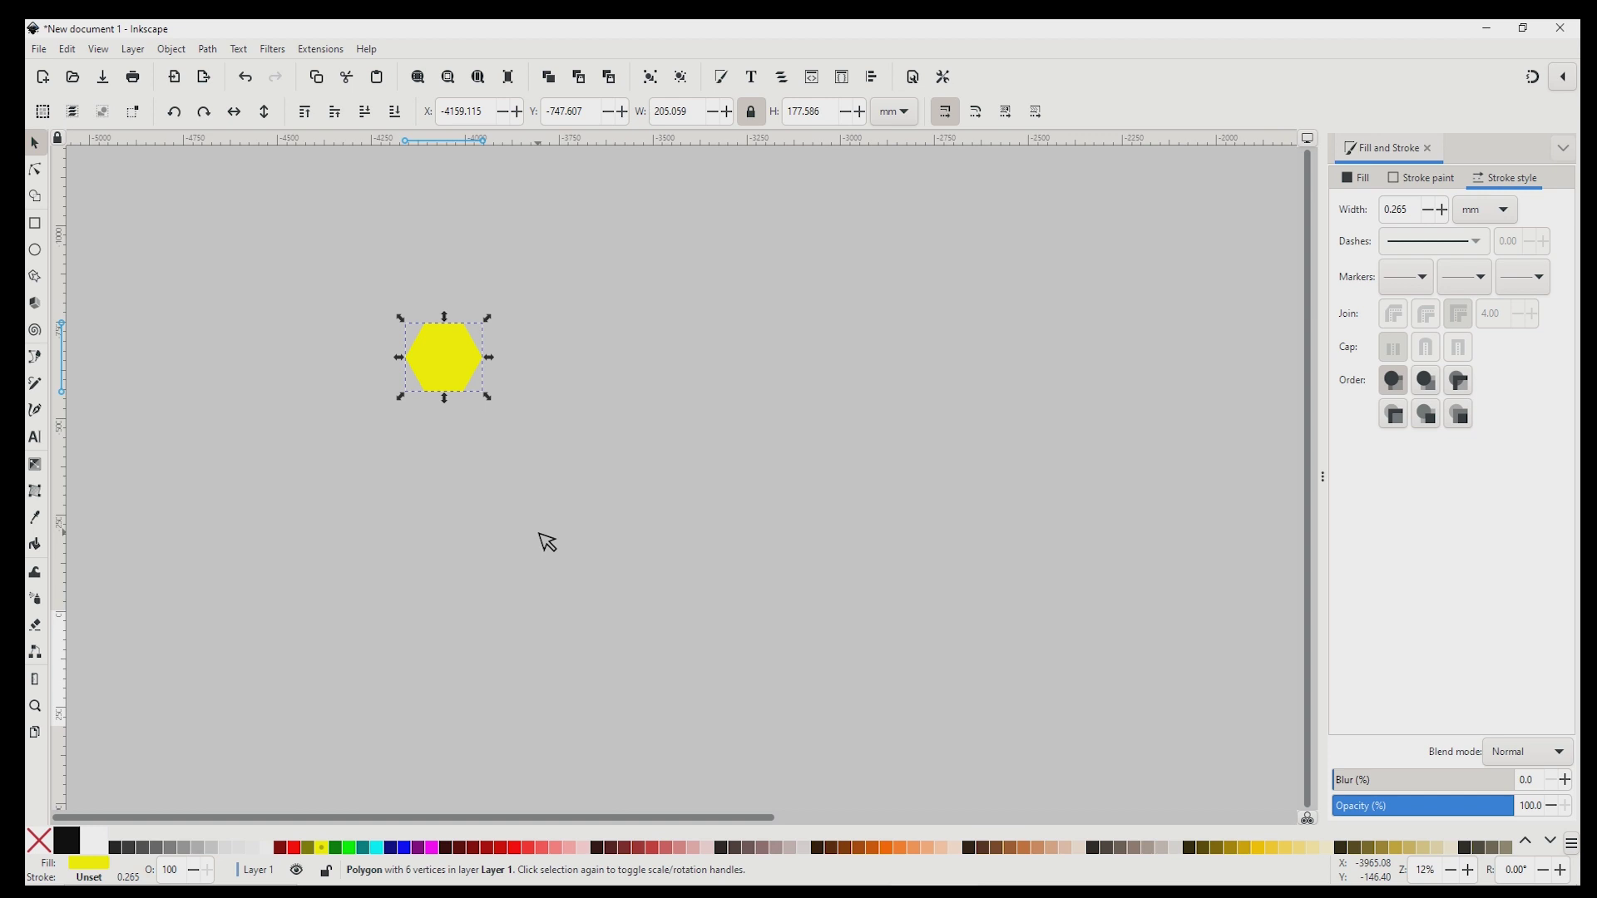
- Fill the hexagon black with a white outline 8.965 mm wide
left_click(66, 842)
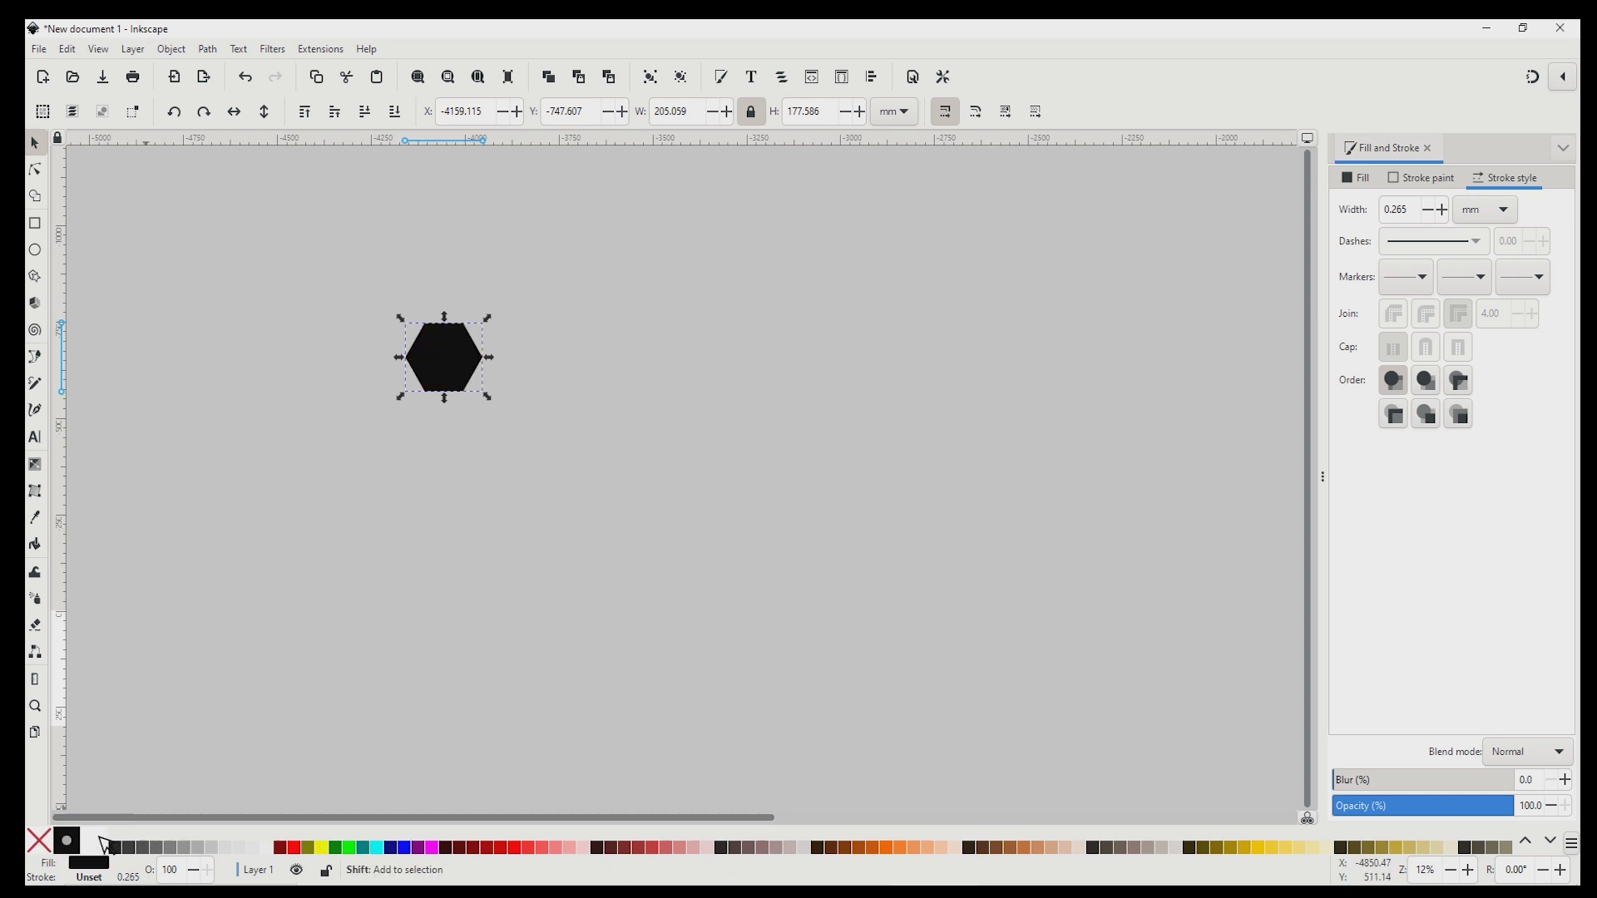
left_click(104, 845, "shift")
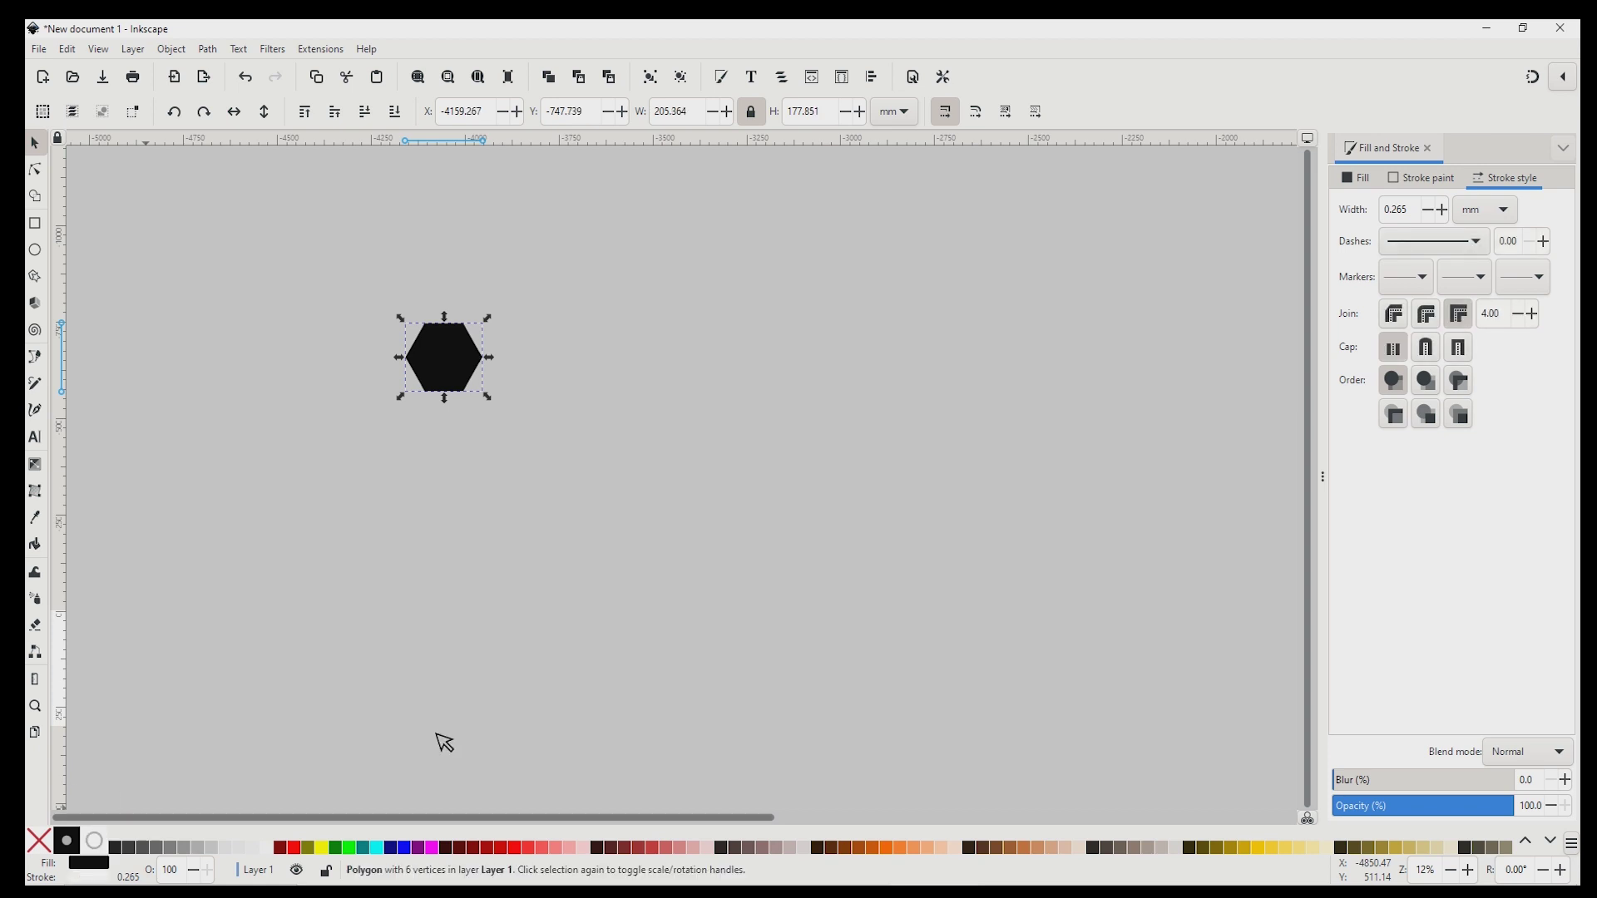
left_click(1445, 209)
left_click(1444, 209)
left_click(1445, 210)
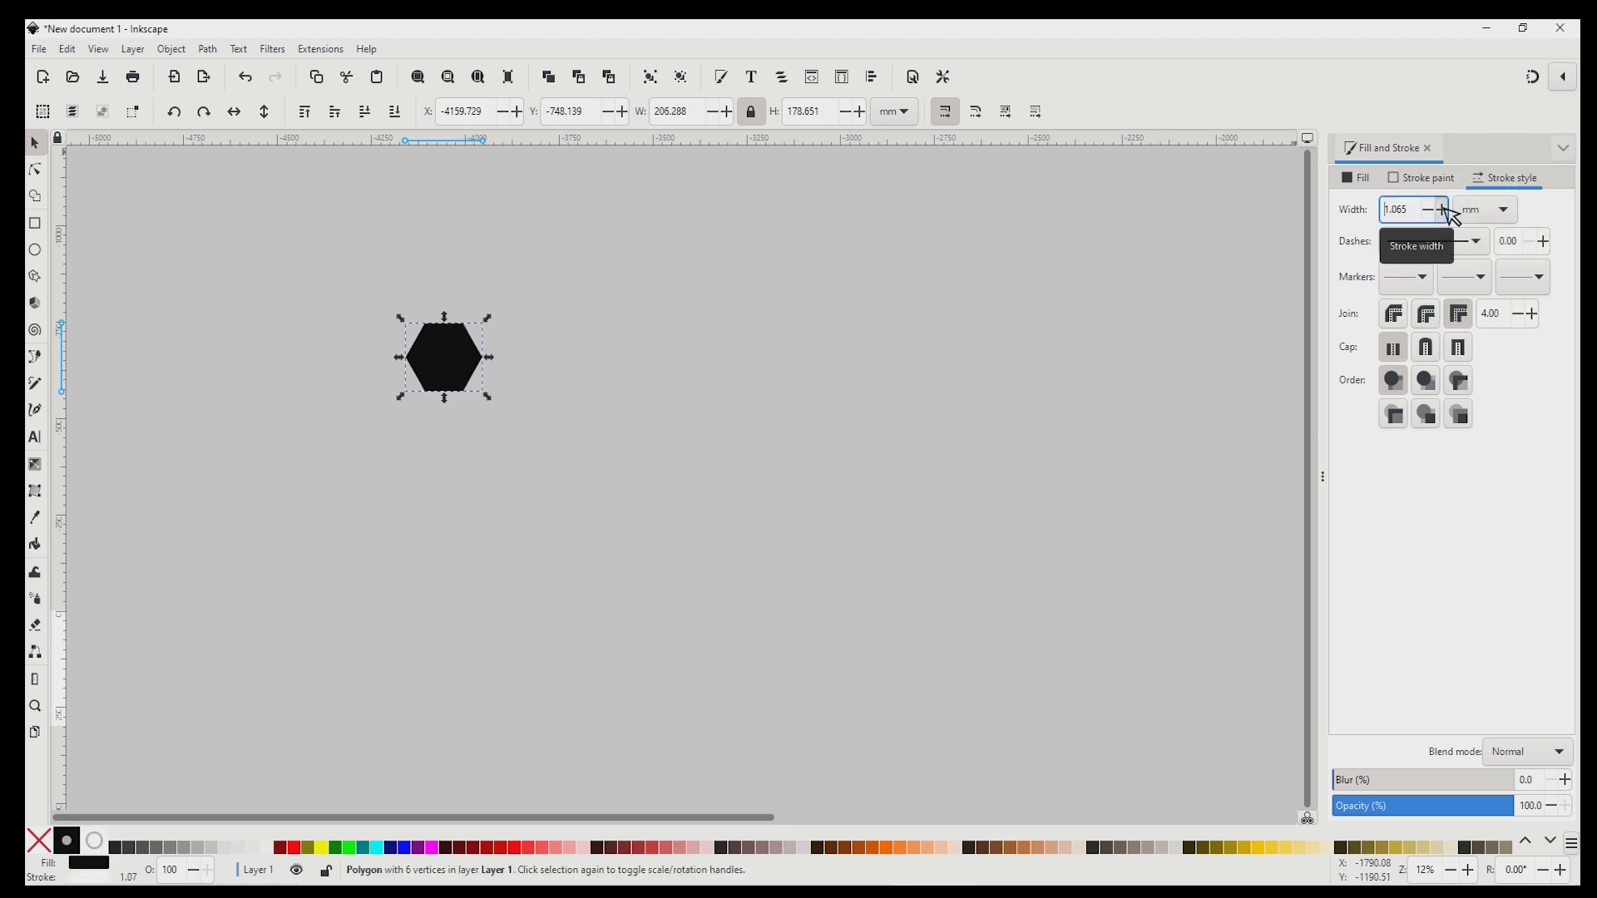
left_click(1445, 209)
left_click(1445, 210)
left_click(1444, 210)
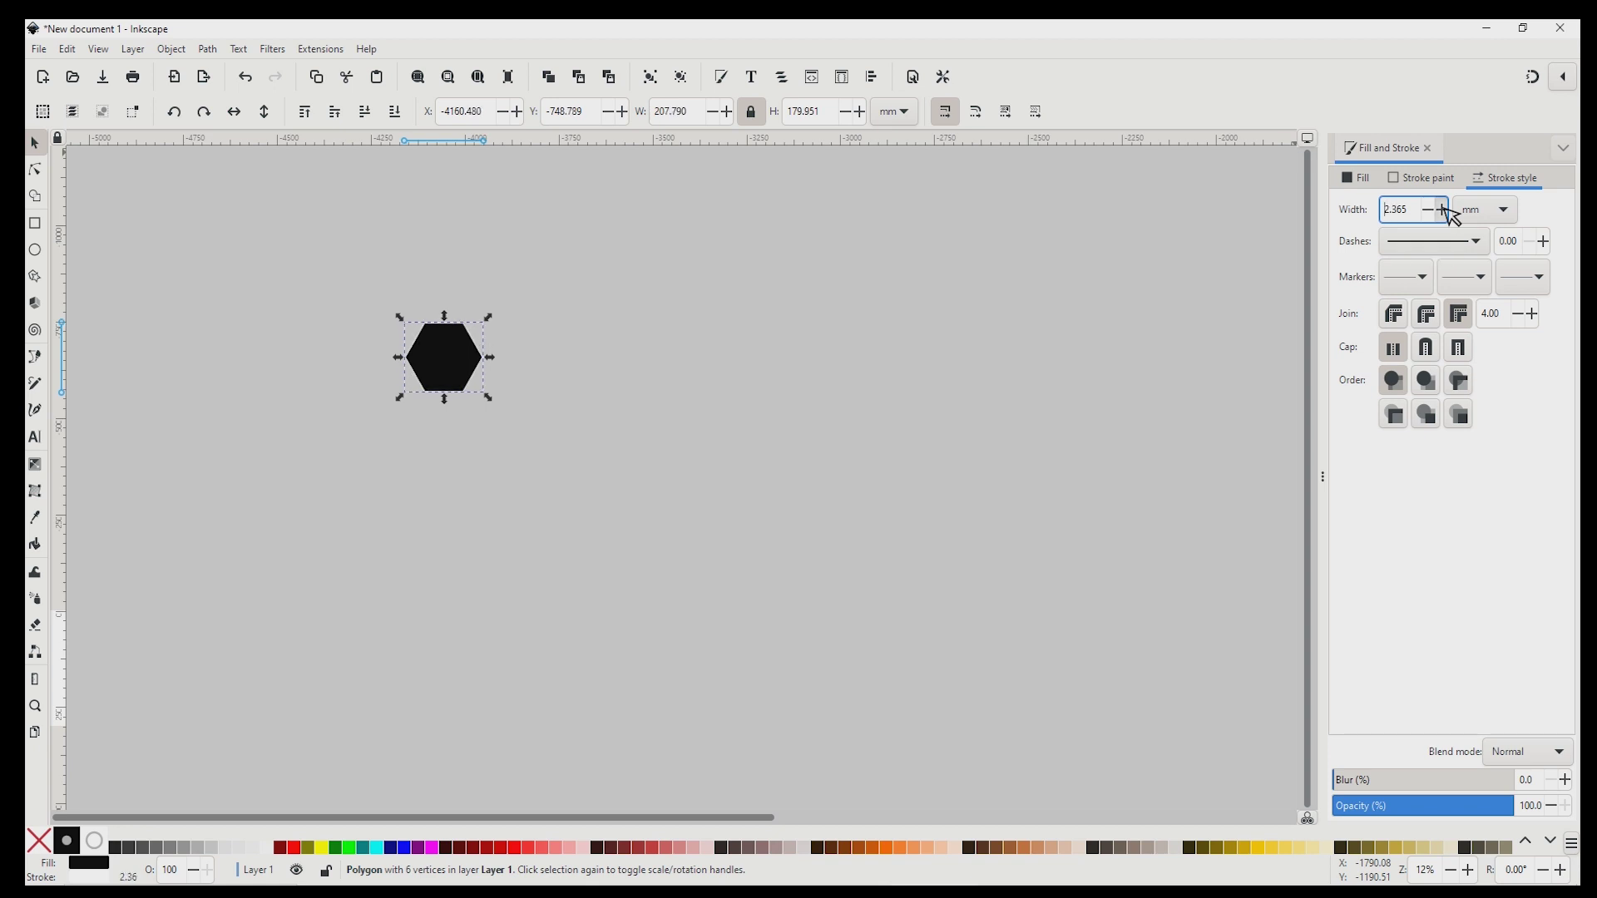
left_click_drag(1445, 209, 1444, 209)
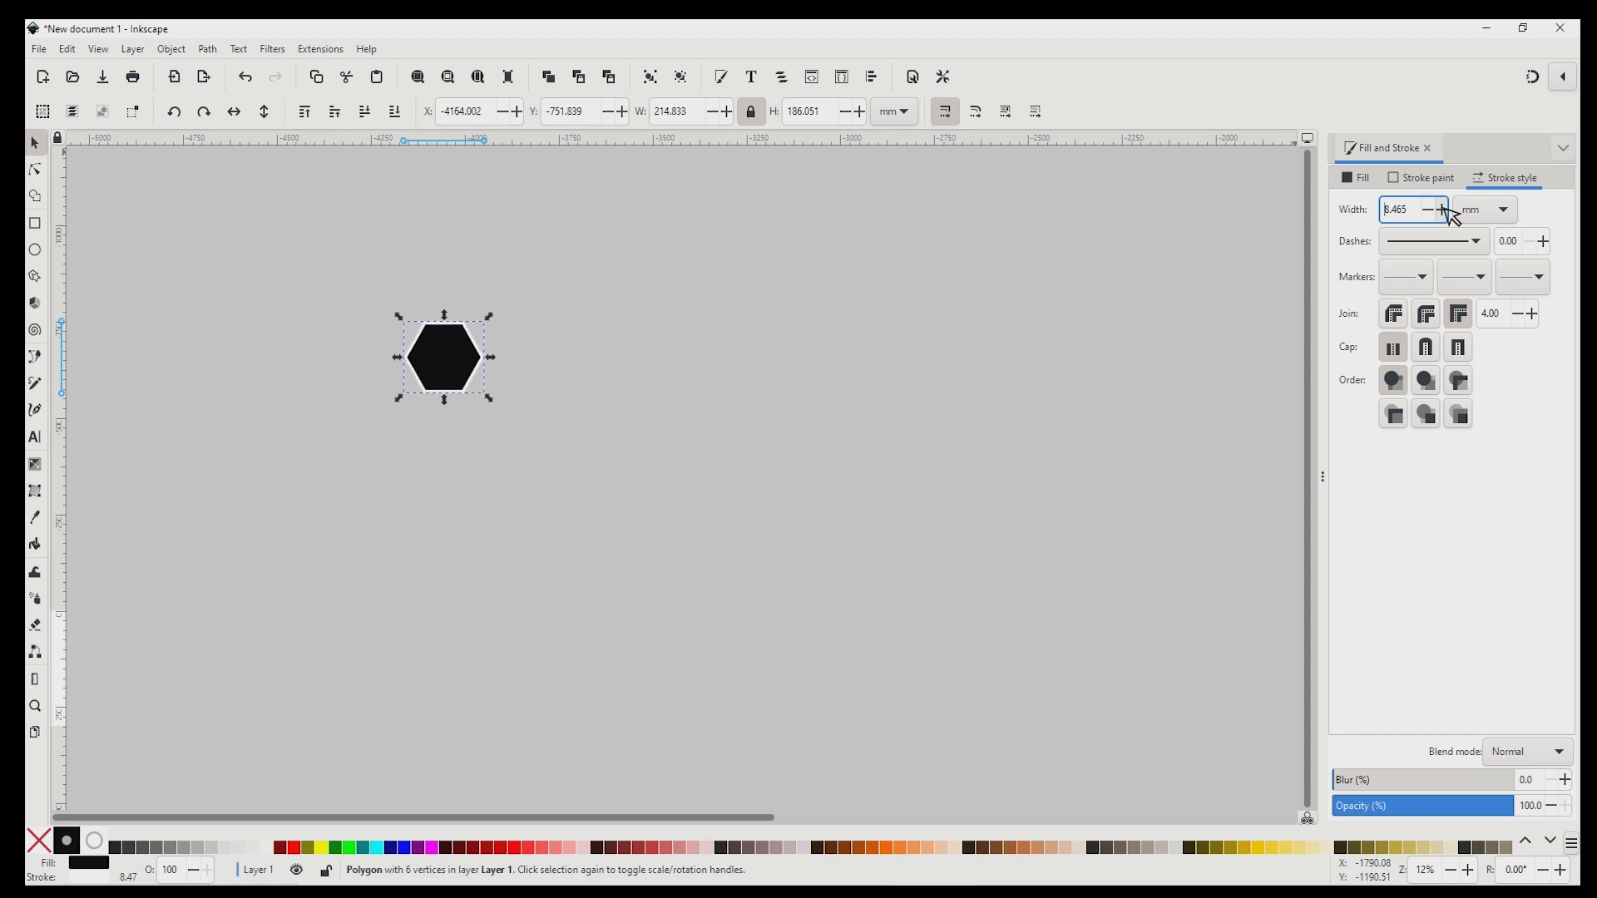
right_click(128, 878)
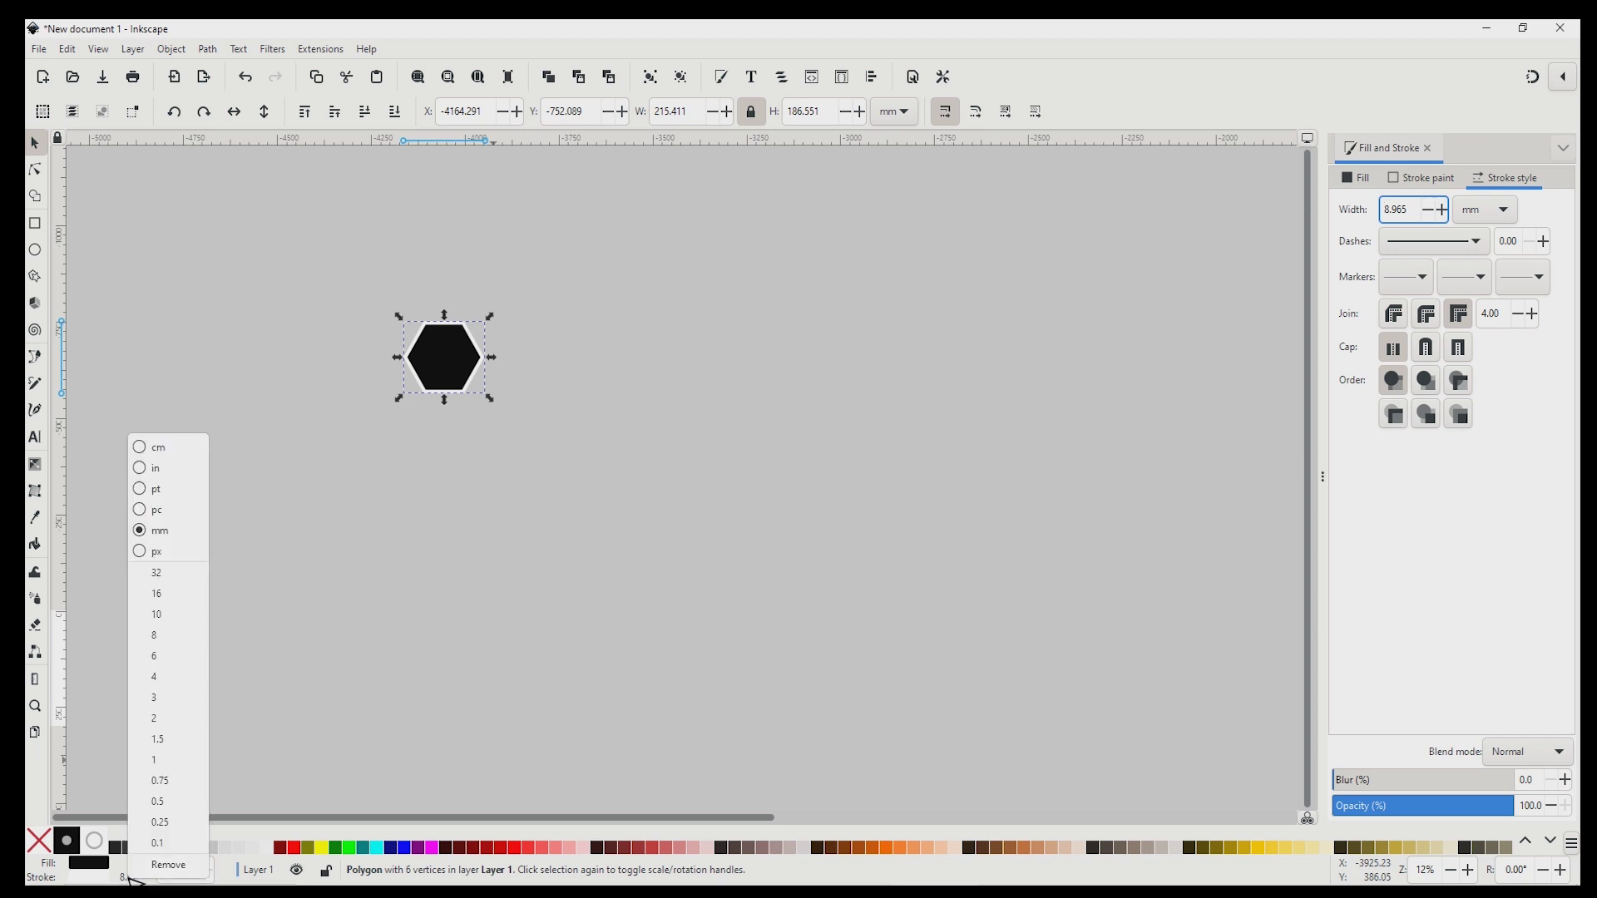
key("Escape")
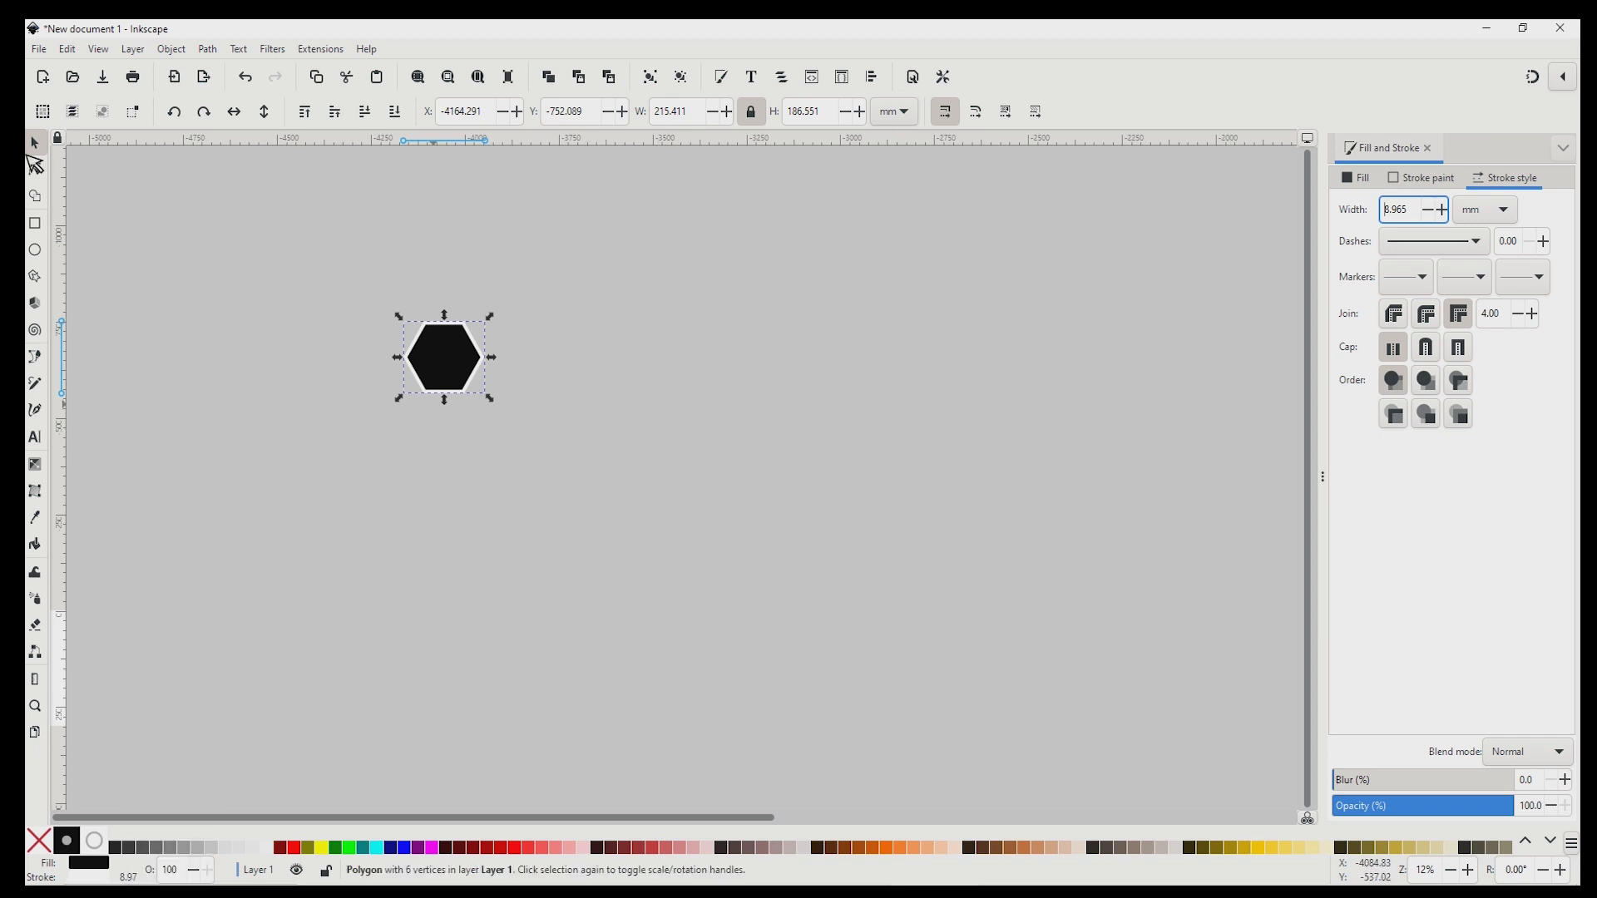
- Move the hexagon up and to the left on the page
left_click(37, 148)
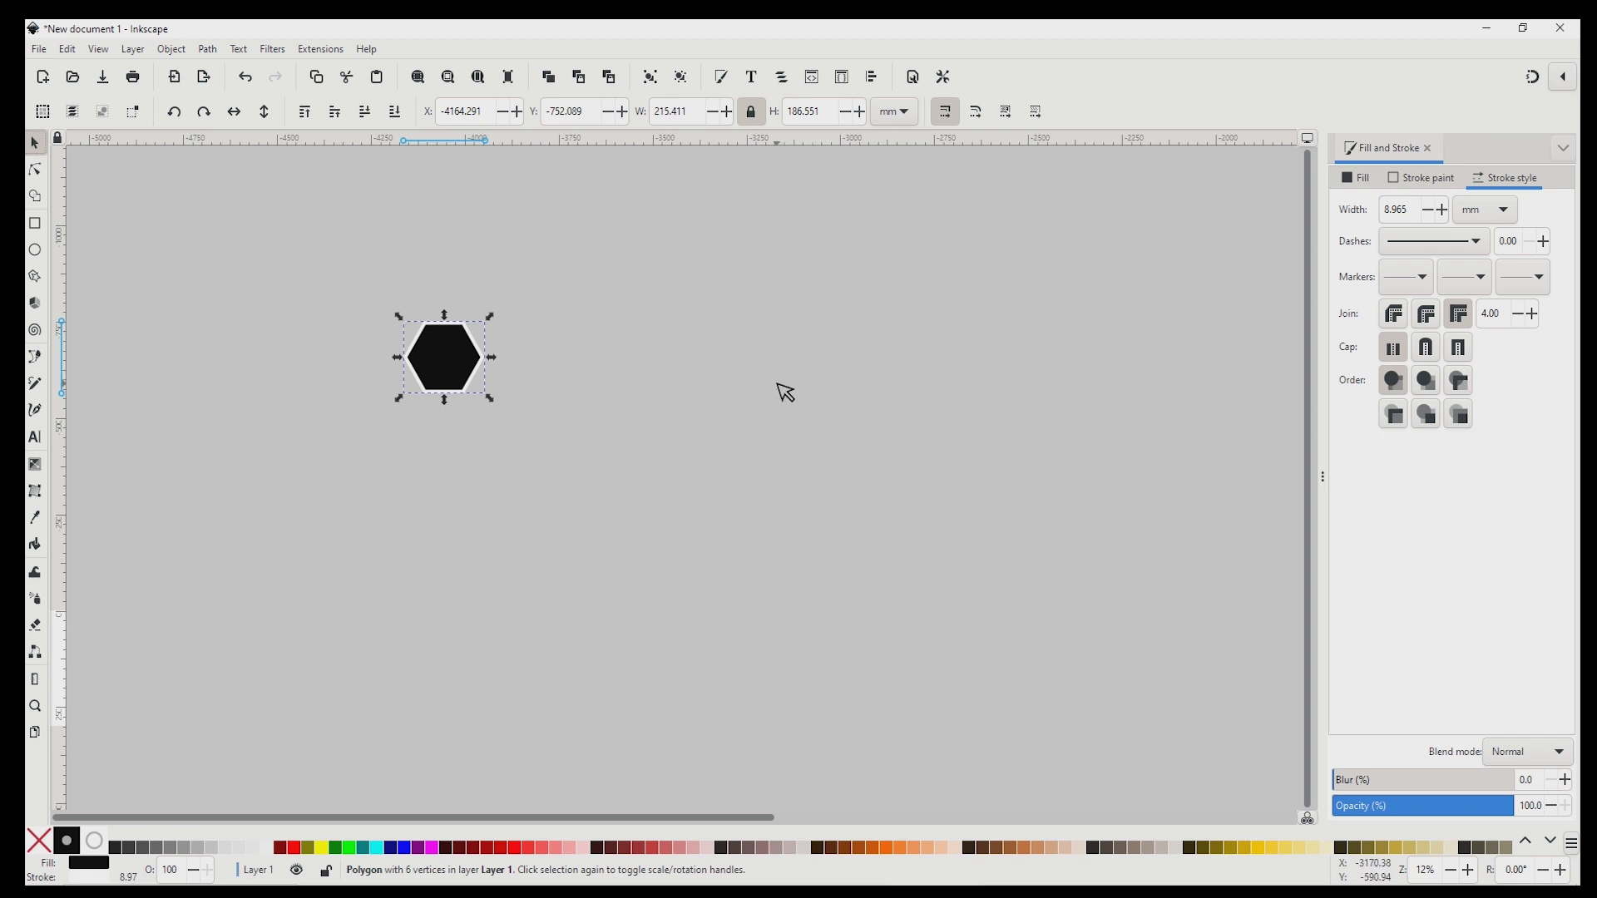
scroll(753, 391, "down", 1)
scroll(753, 390, "down", 1)
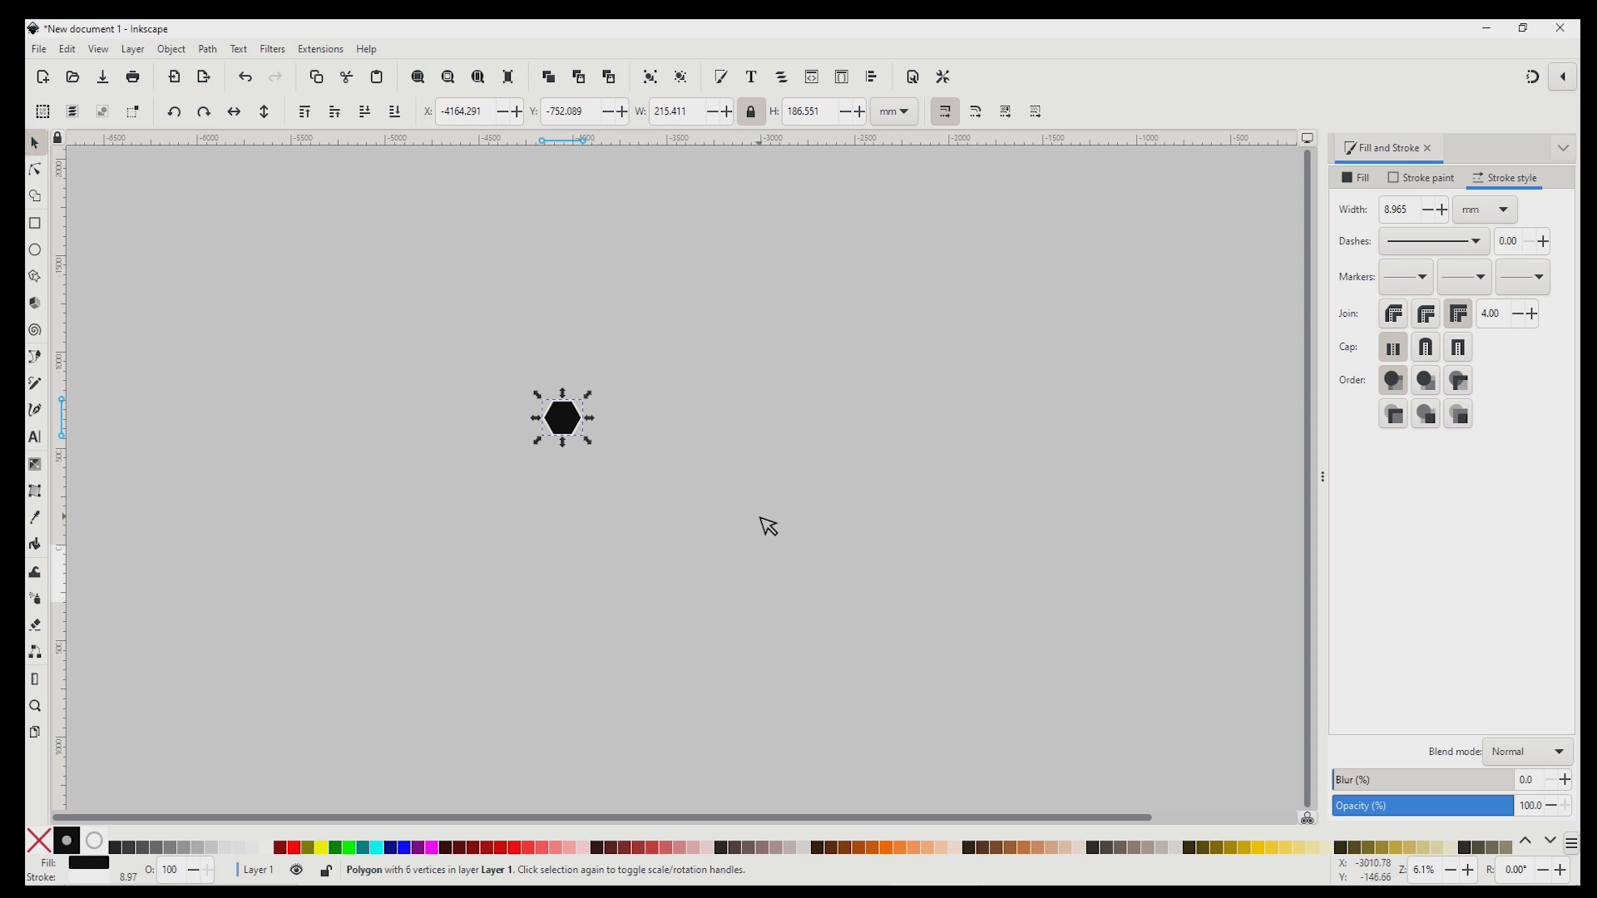
left_click(642, 468)
left_click_drag(713, 488, 685, 470)
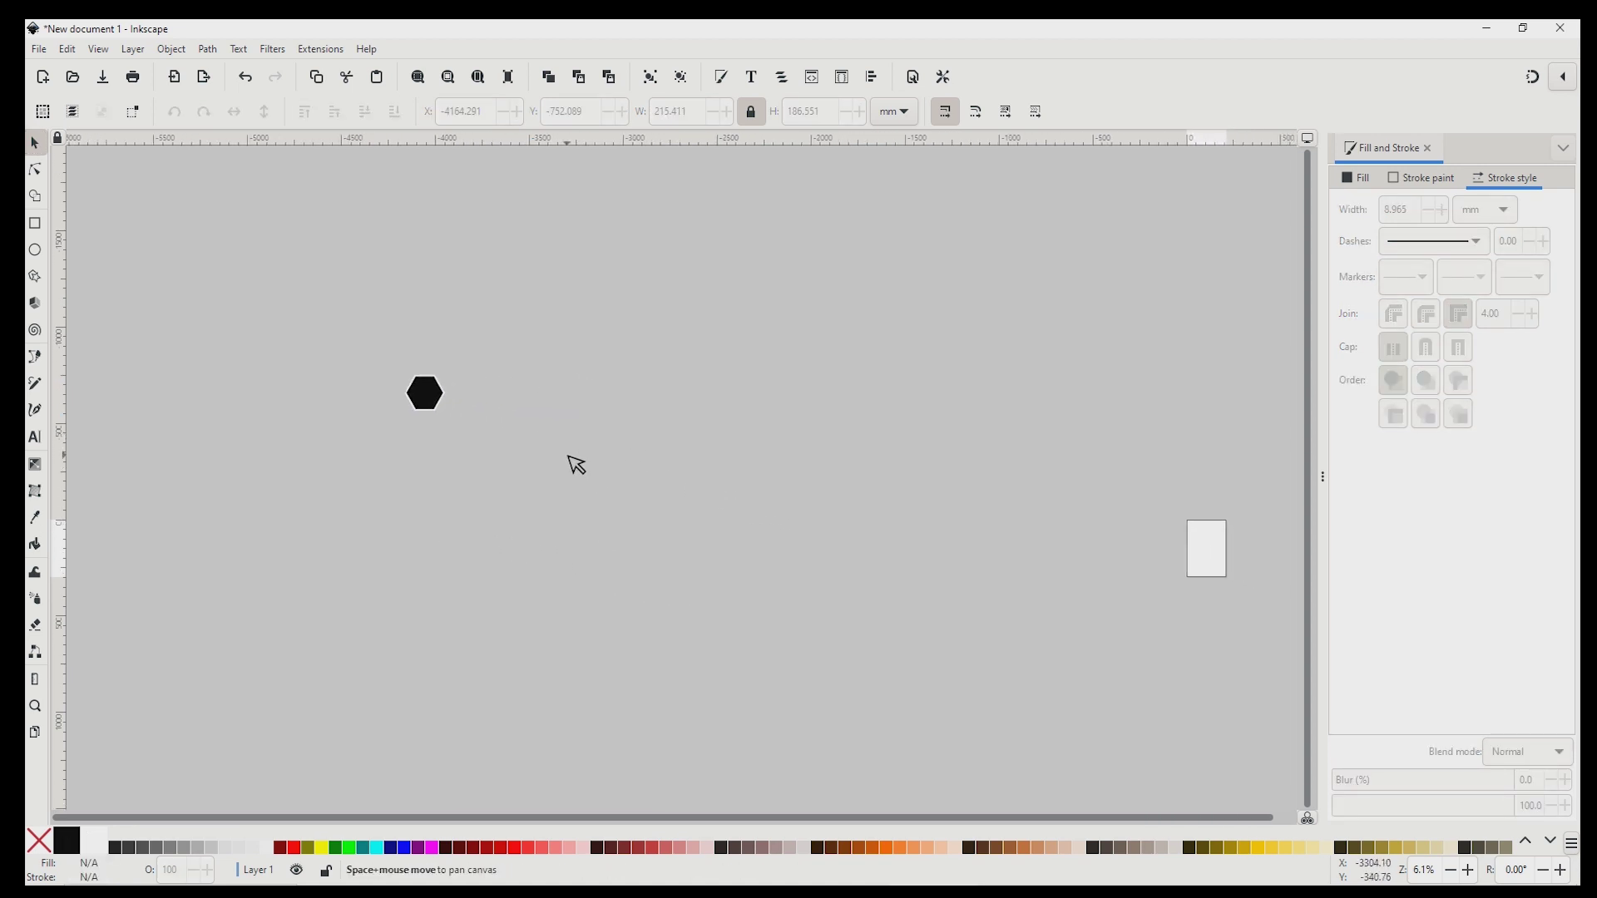
left_click_drag(546, 410, 466, 387)
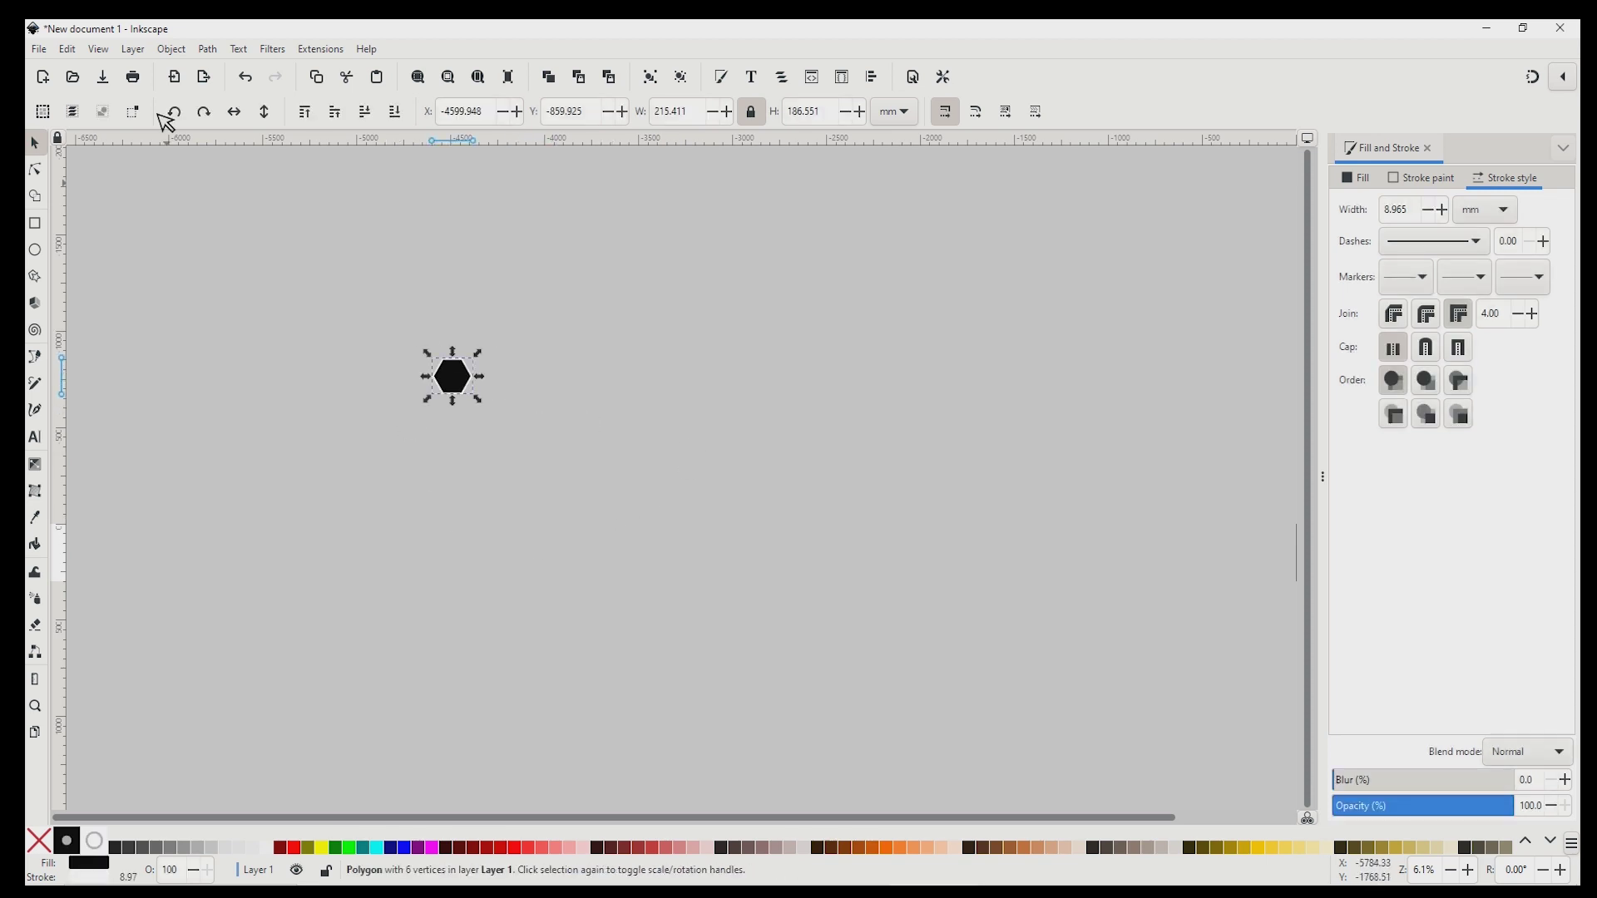
- Open Create Tiled Clones for the hexagon with P3: 120° rotation symmetry and 13 × 13 grid
left_click(67, 51)
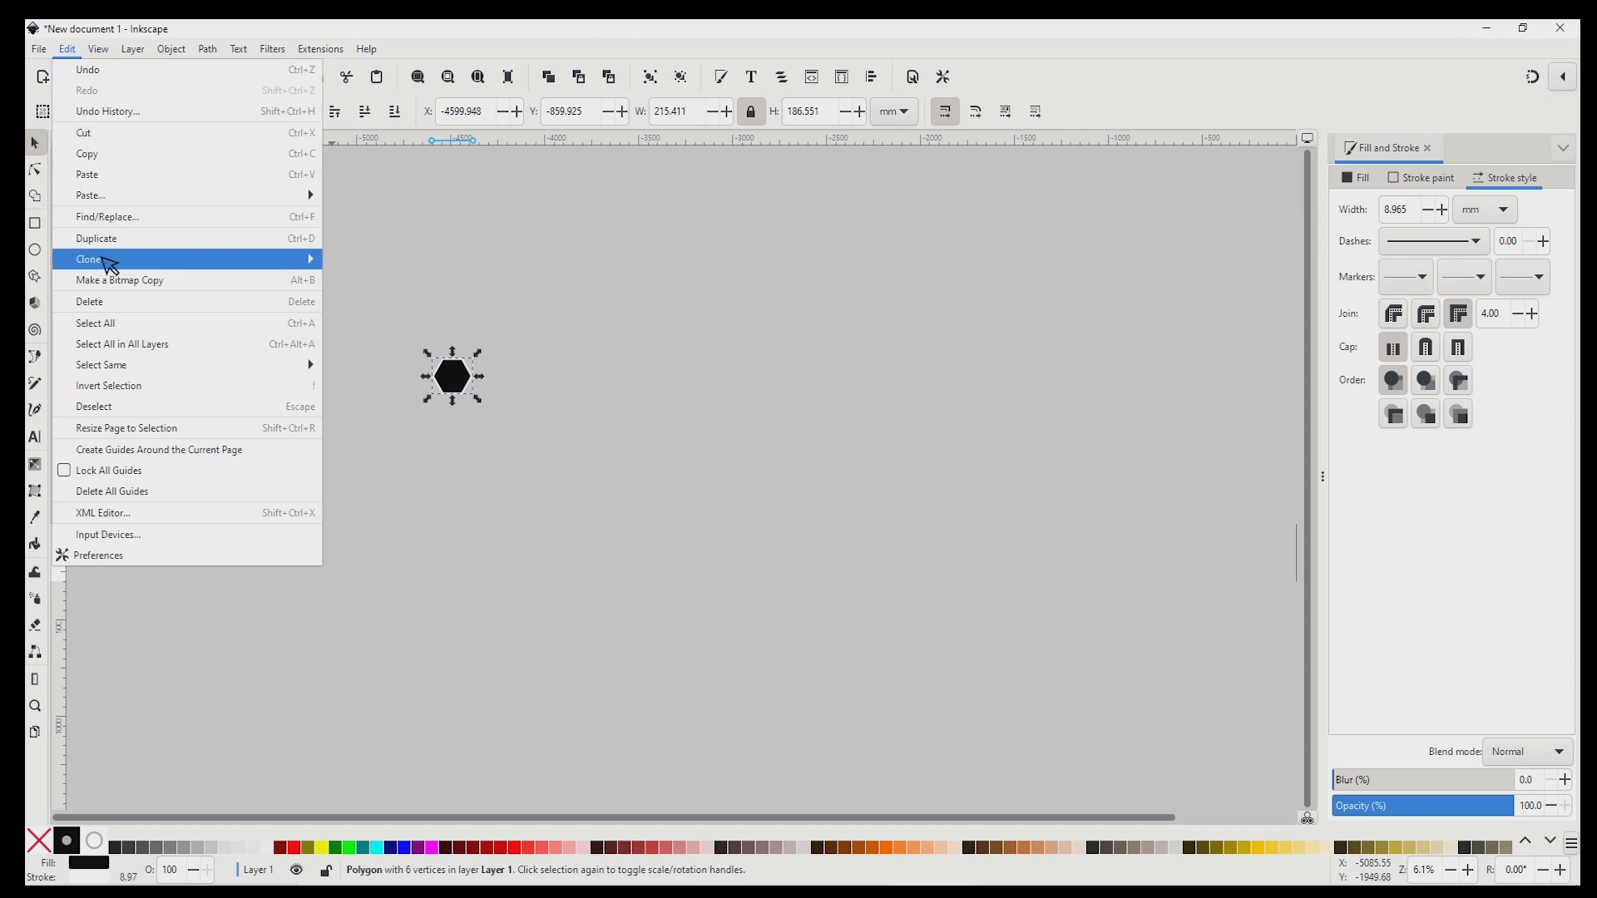
mouse_move(187, 258)
left_click(373, 283)
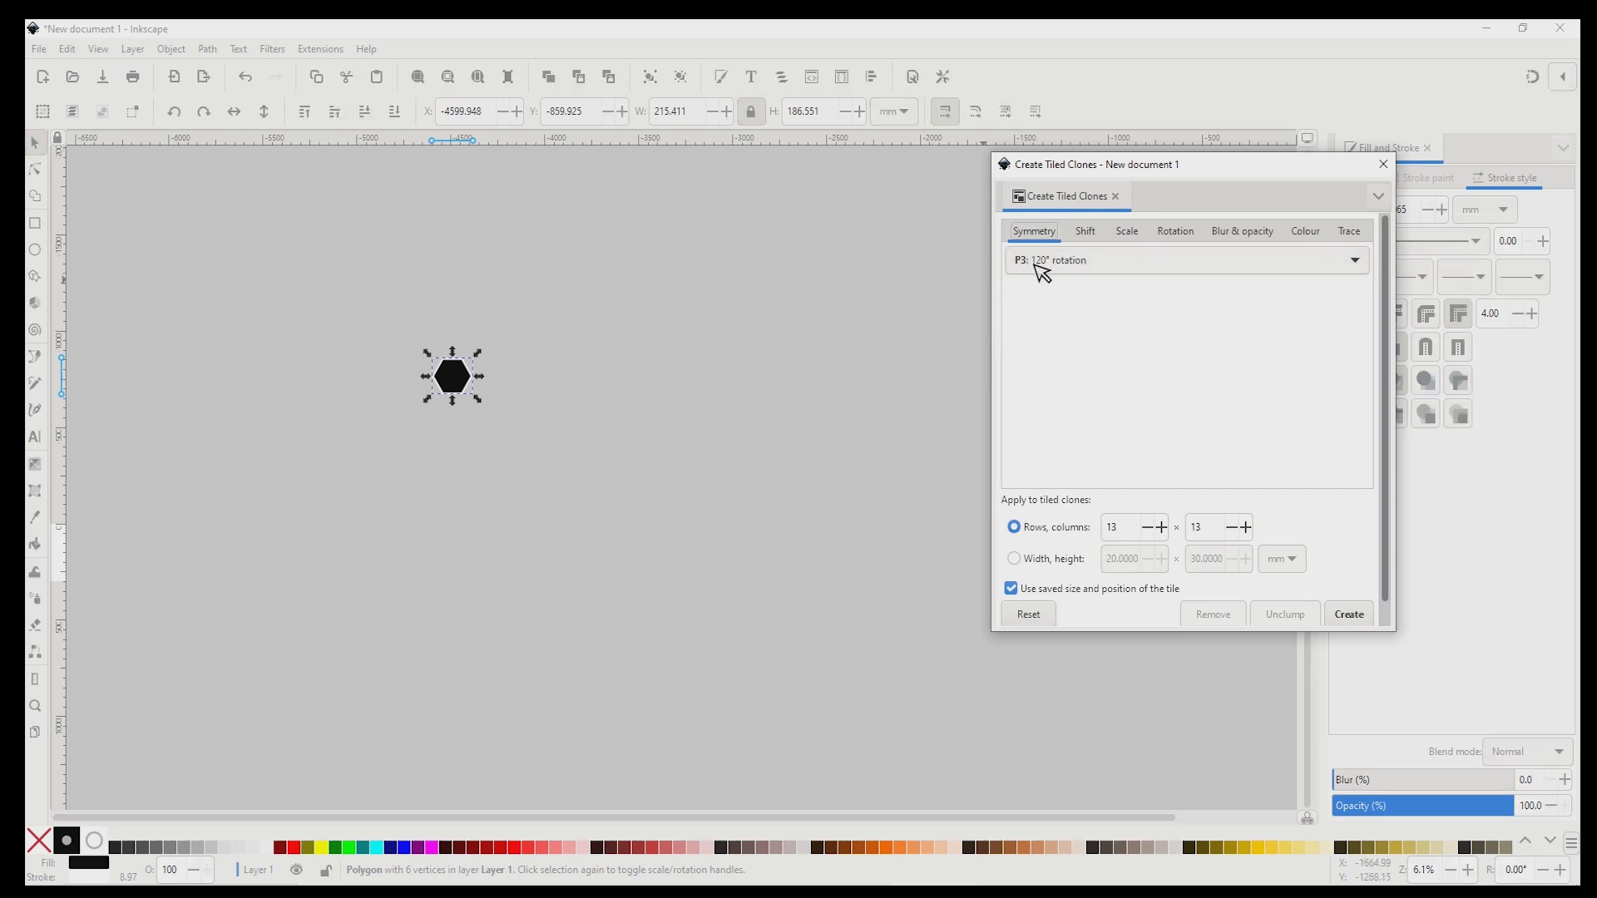
left_click(1042, 270)
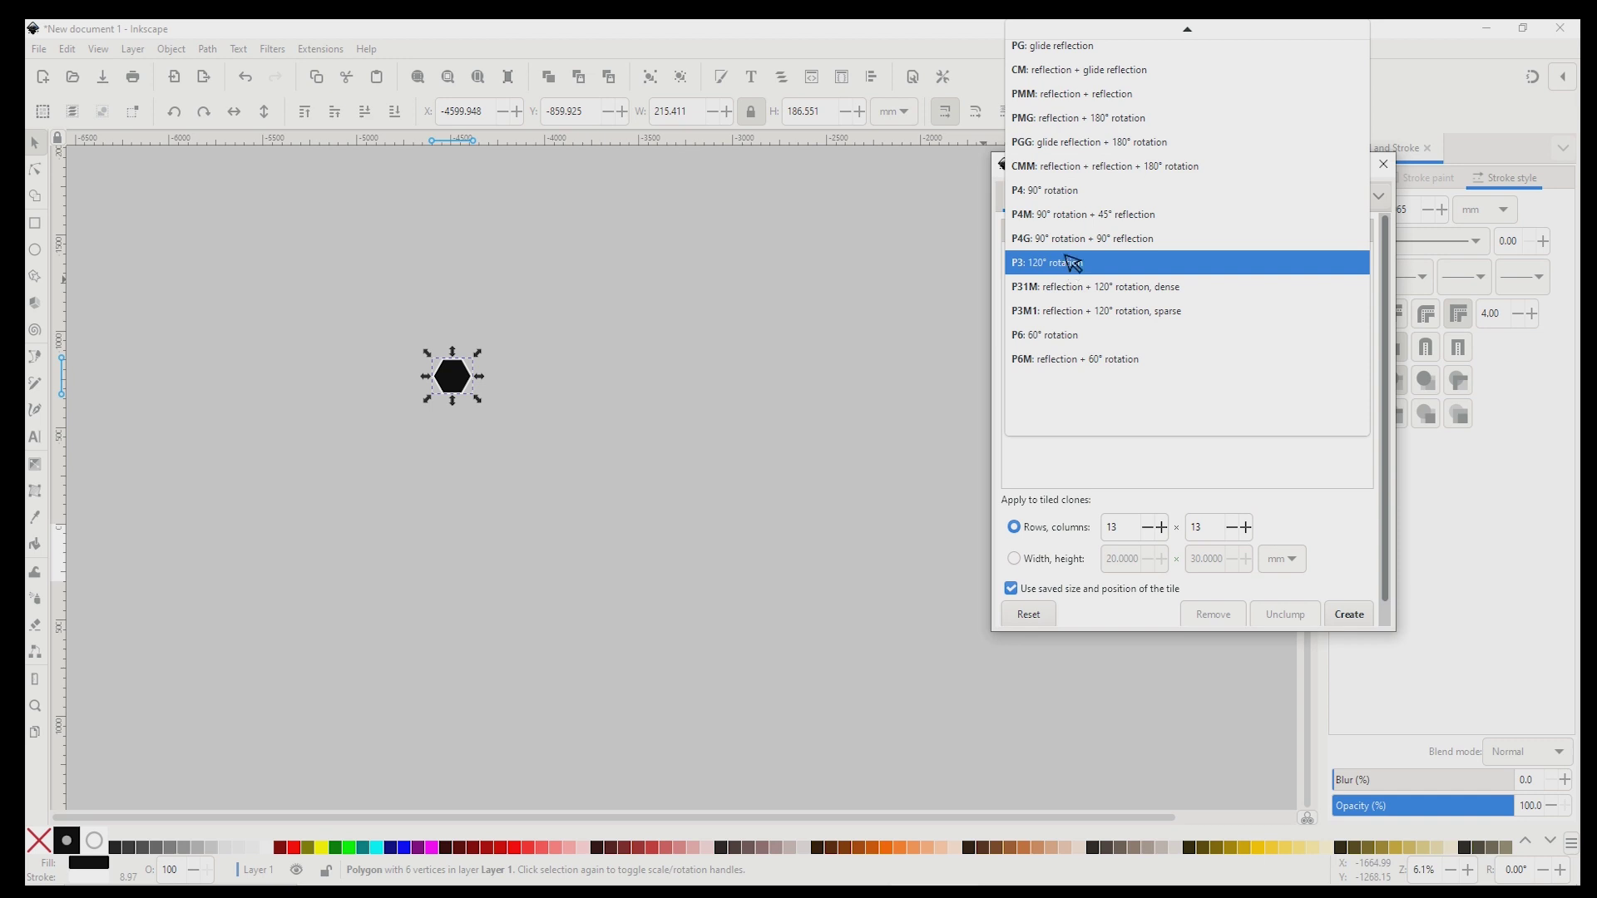
left_click(1076, 268)
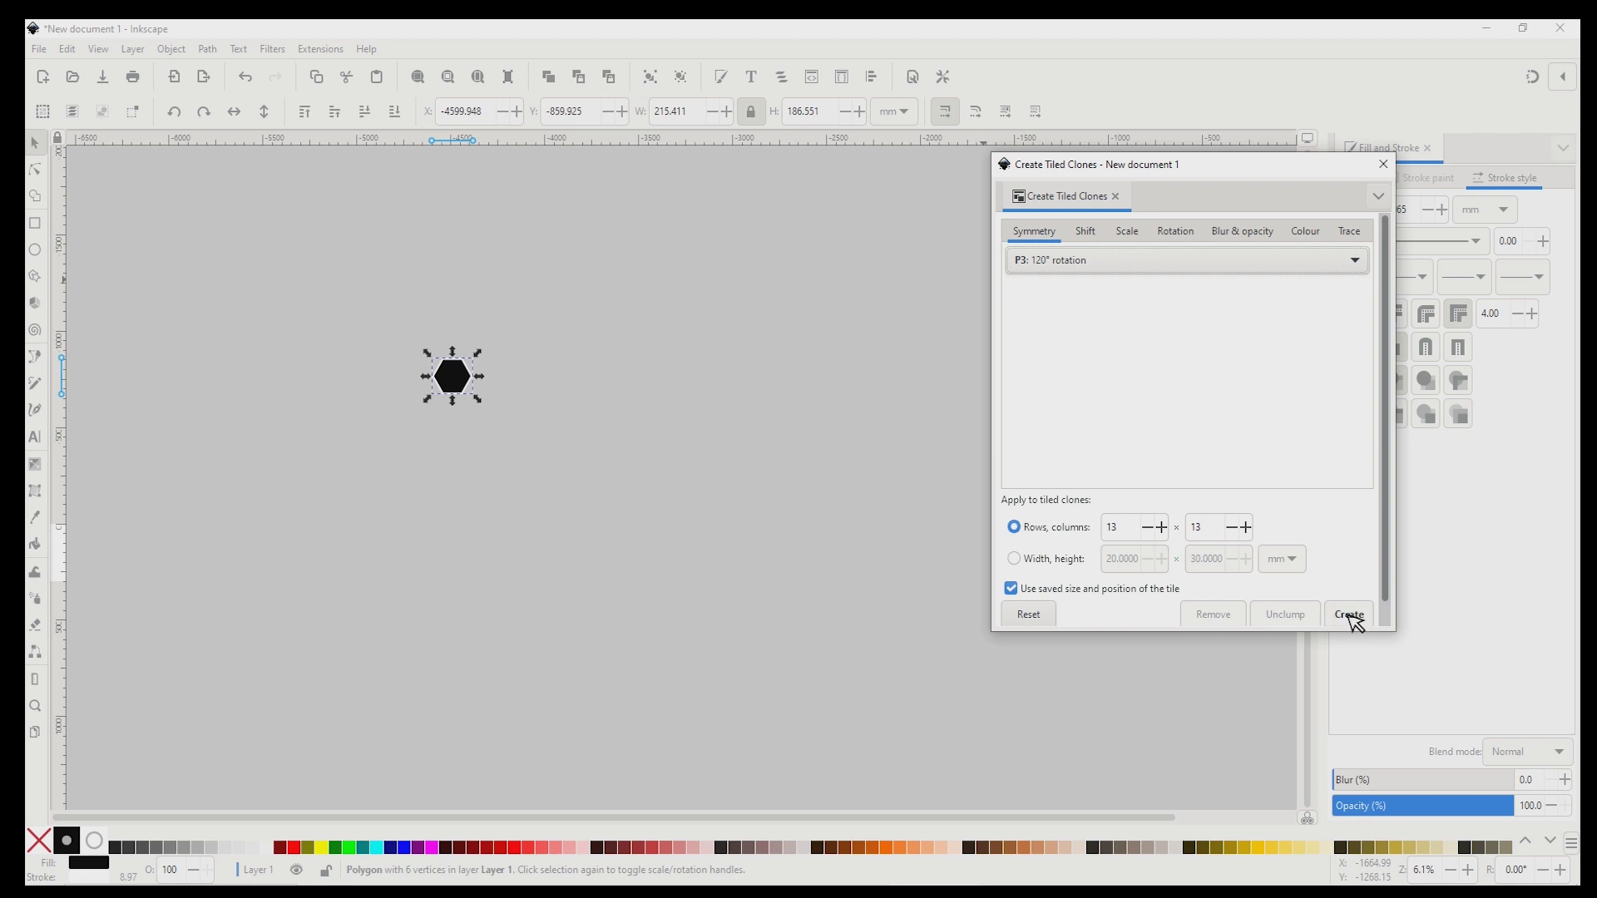
- Create the 13 × 13 P3 honeycomb of hexagon clones and close the tiled clones dialog
left_click(1351, 617)
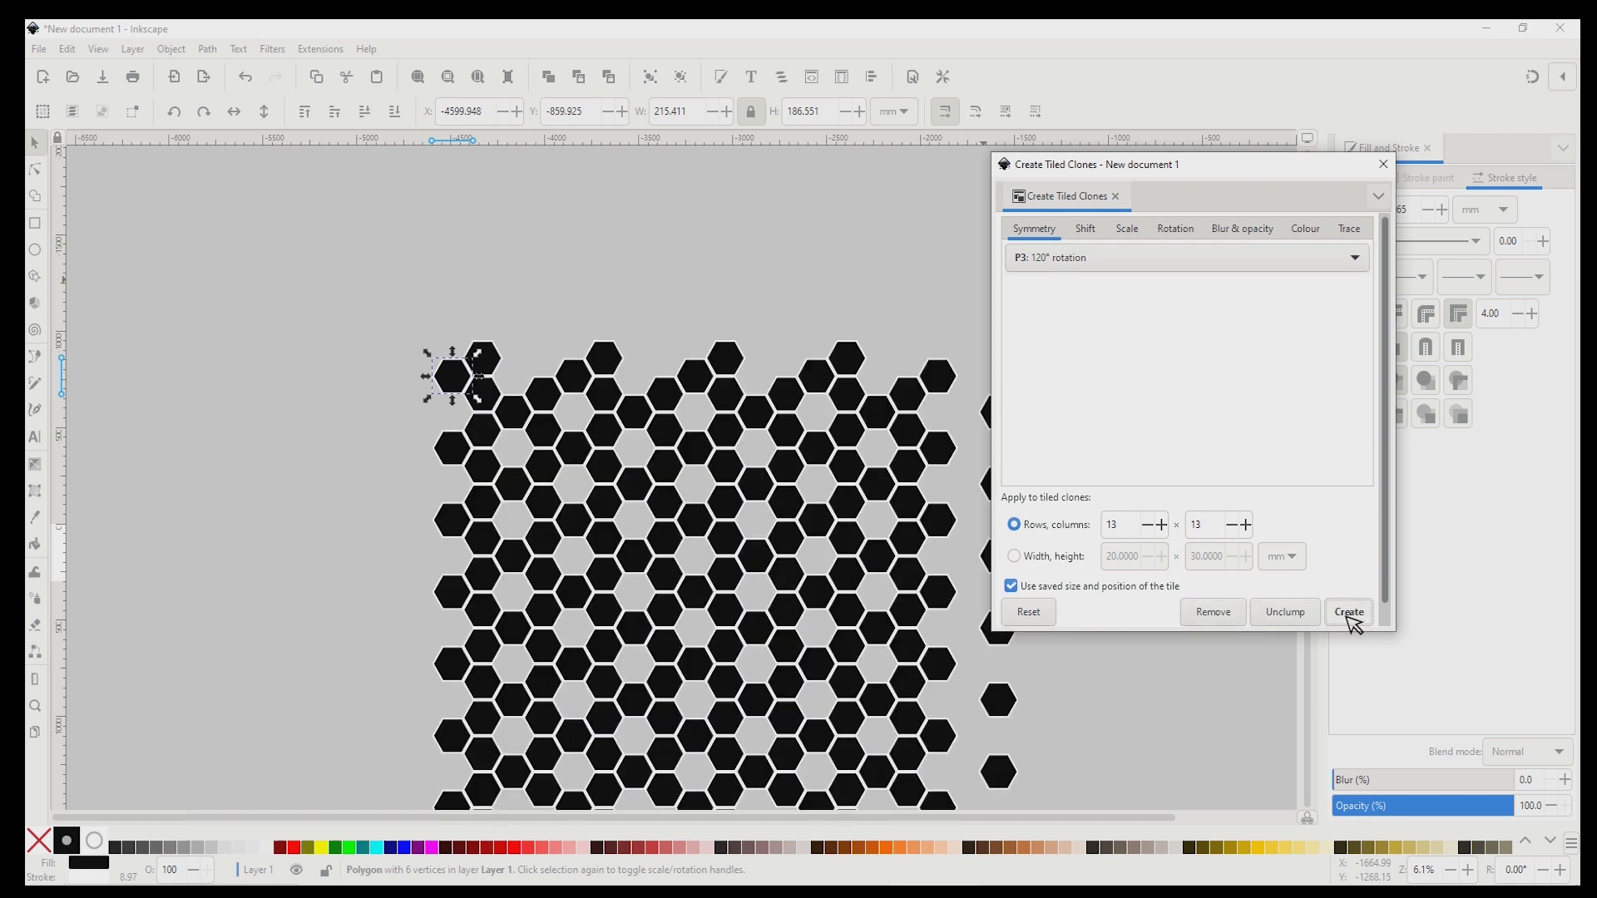
left_click(1383, 164)
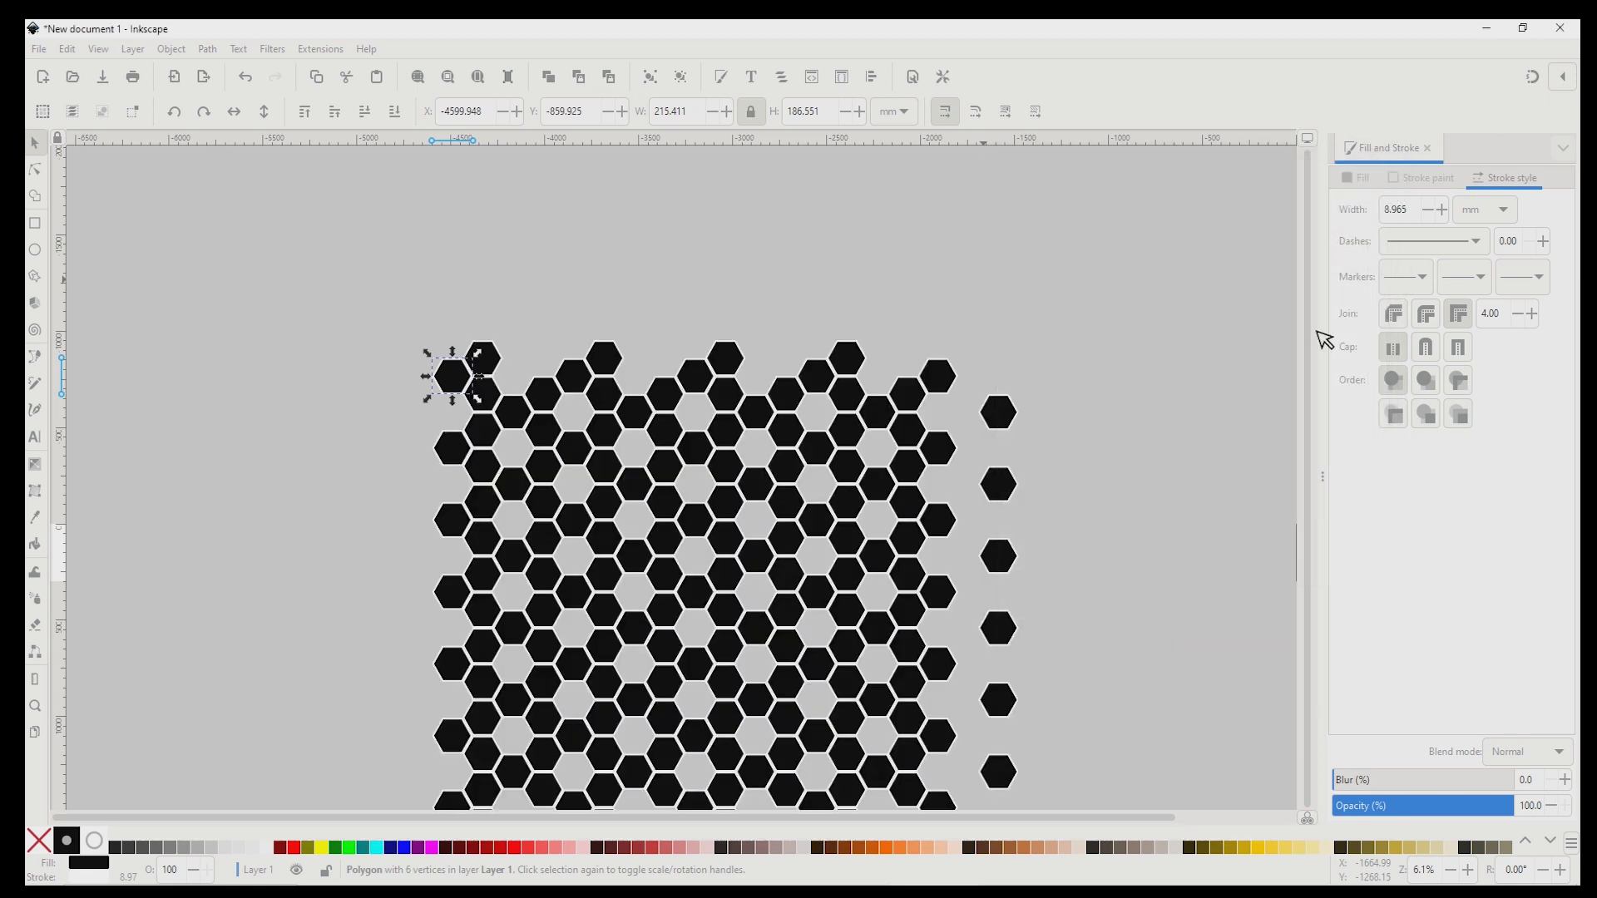
key("minus")
key("minus")
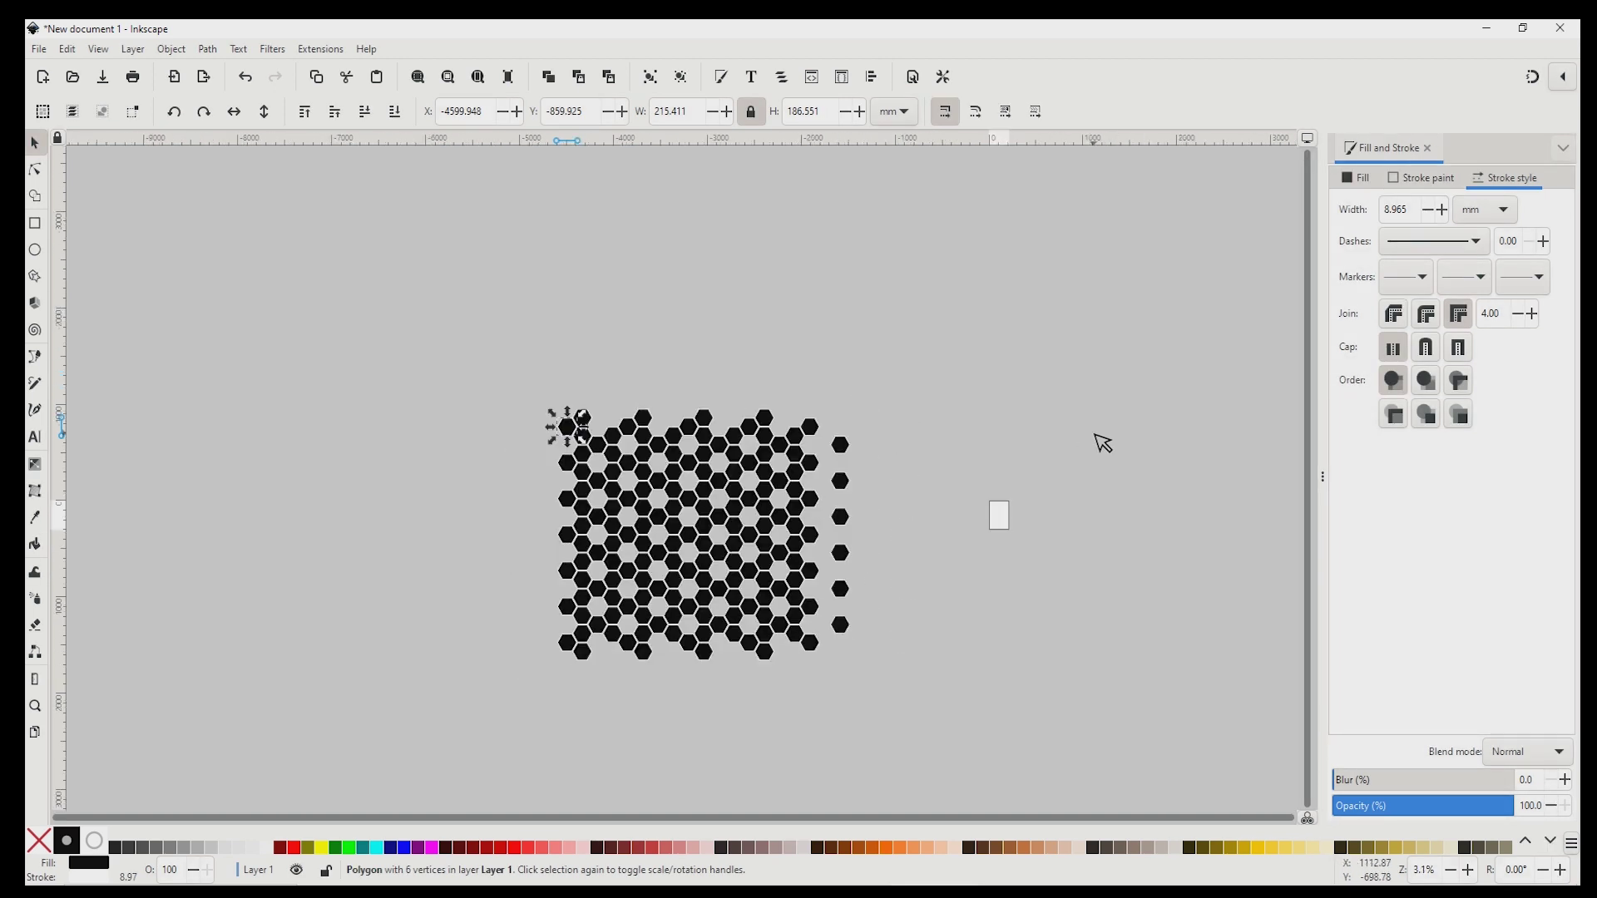
key("plus")
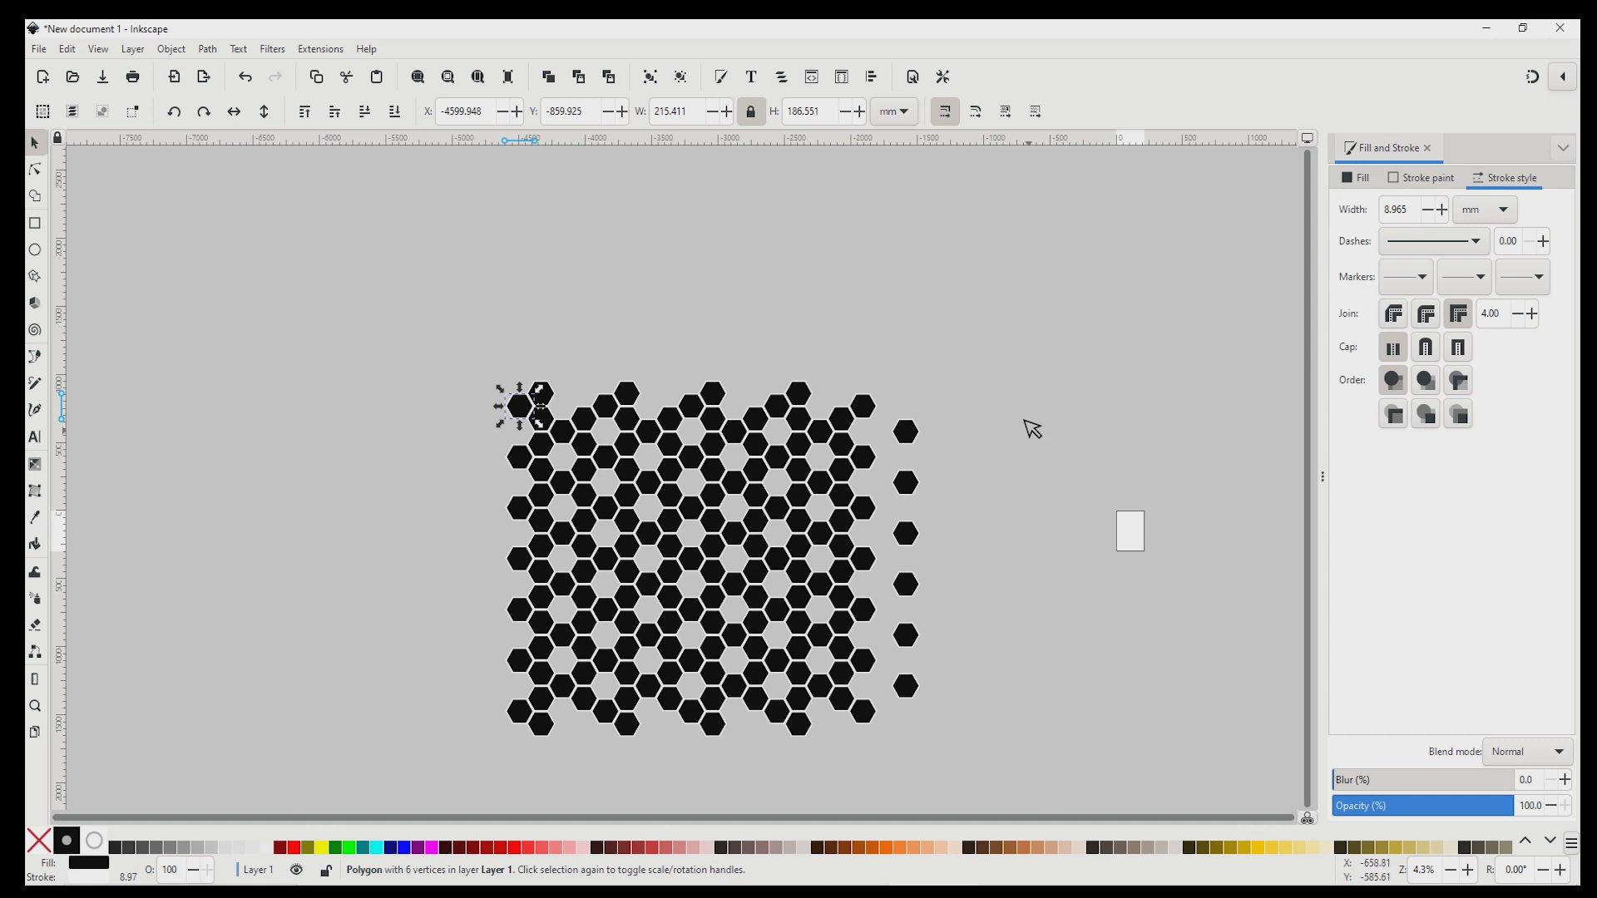
left_click(1037, 413)
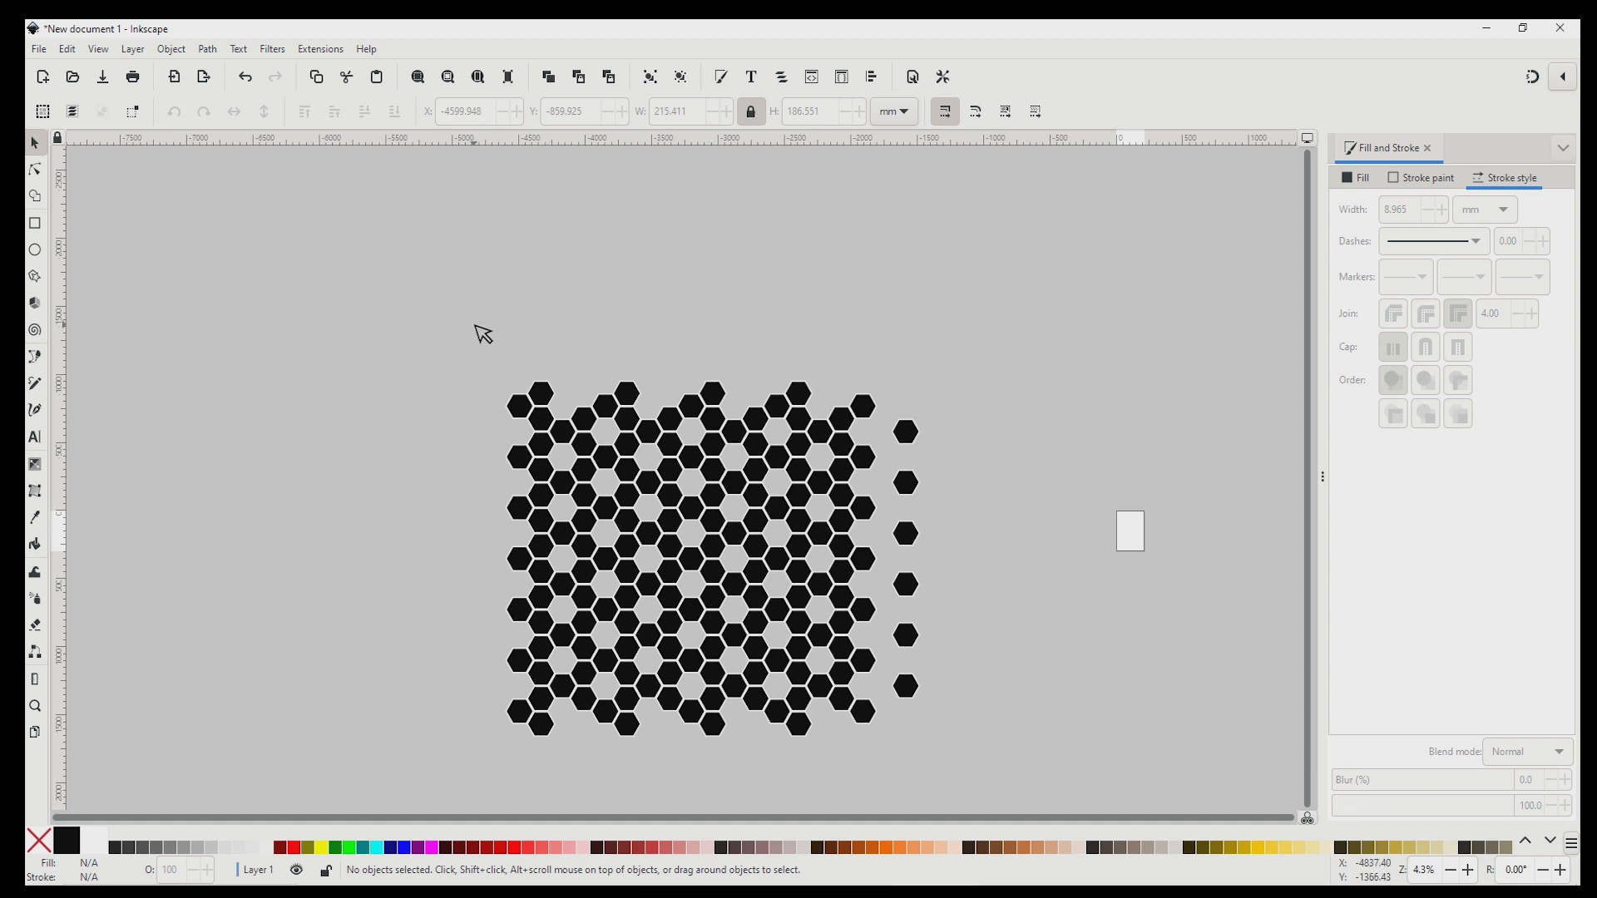
- Group the main block of 164 hexagon clones, then select the stray right-hand column
left_click_drag(474, 325, 893, 748)
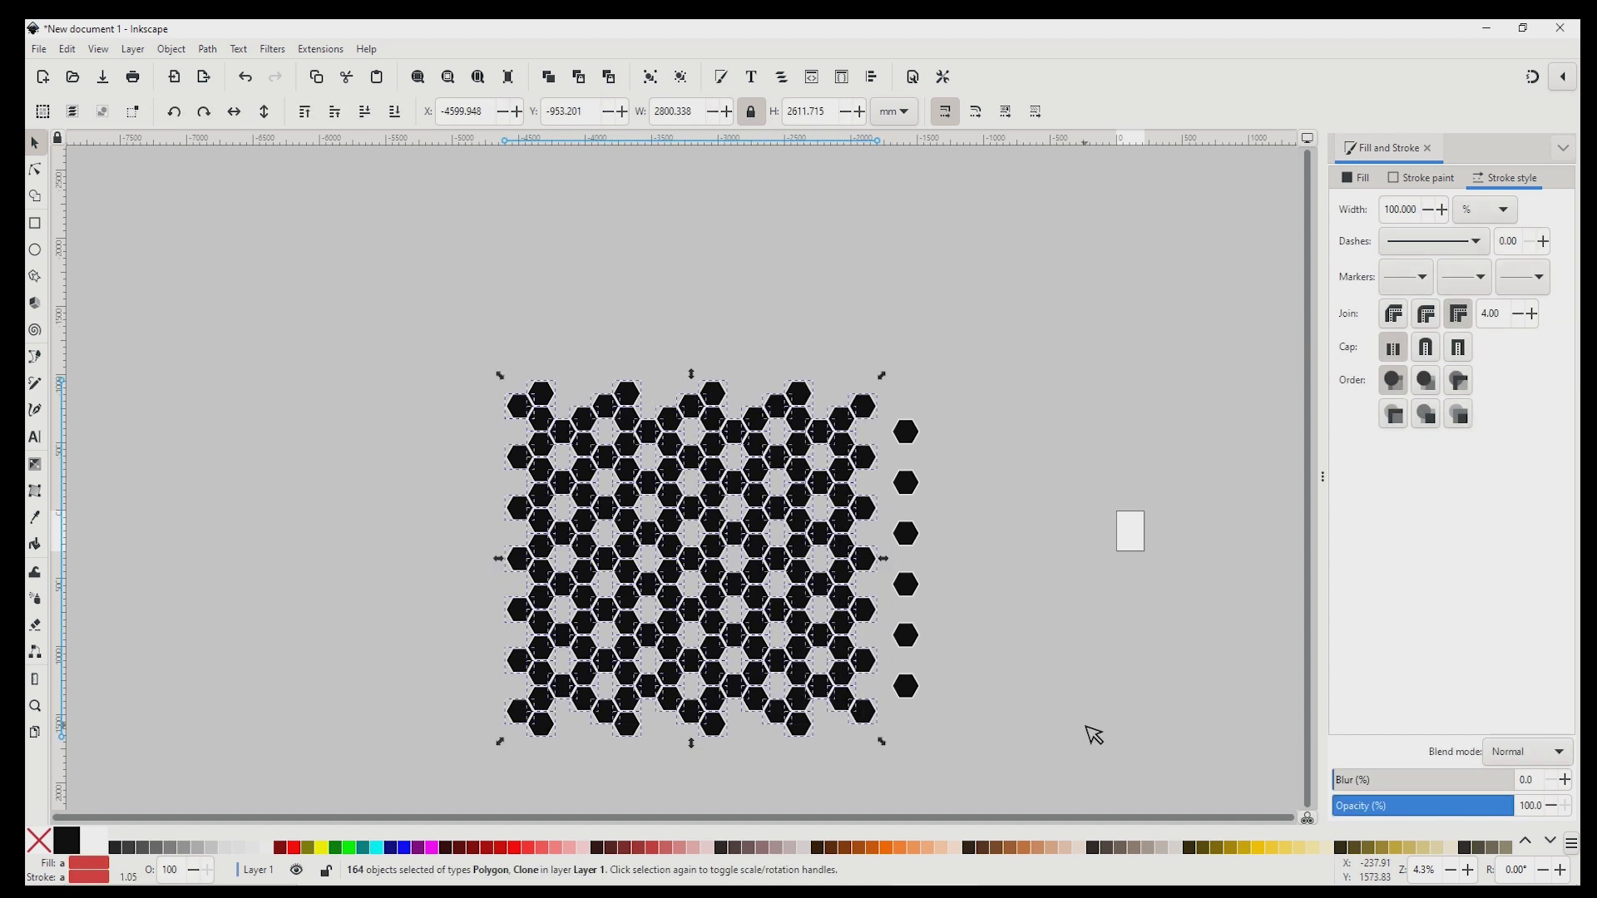
left_click(656, 75)
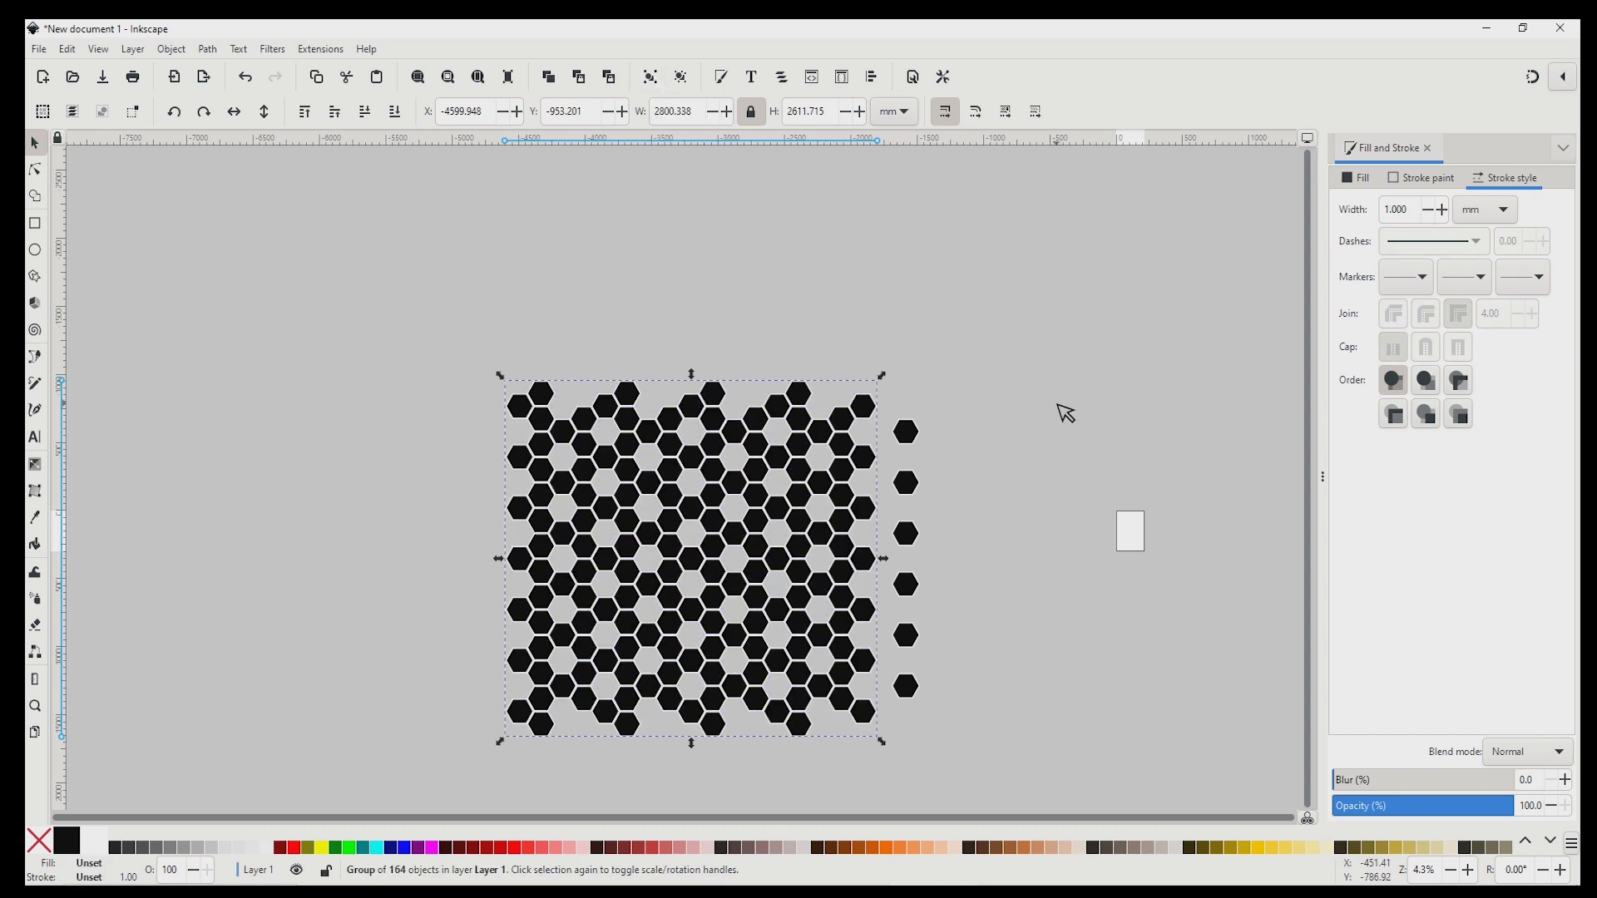
left_click(1023, 385)
mouse_move(883, 358)
left_mouse_down()
mouse_move(963, 775)
mouse_move(980, 729)
left_mouse_up()
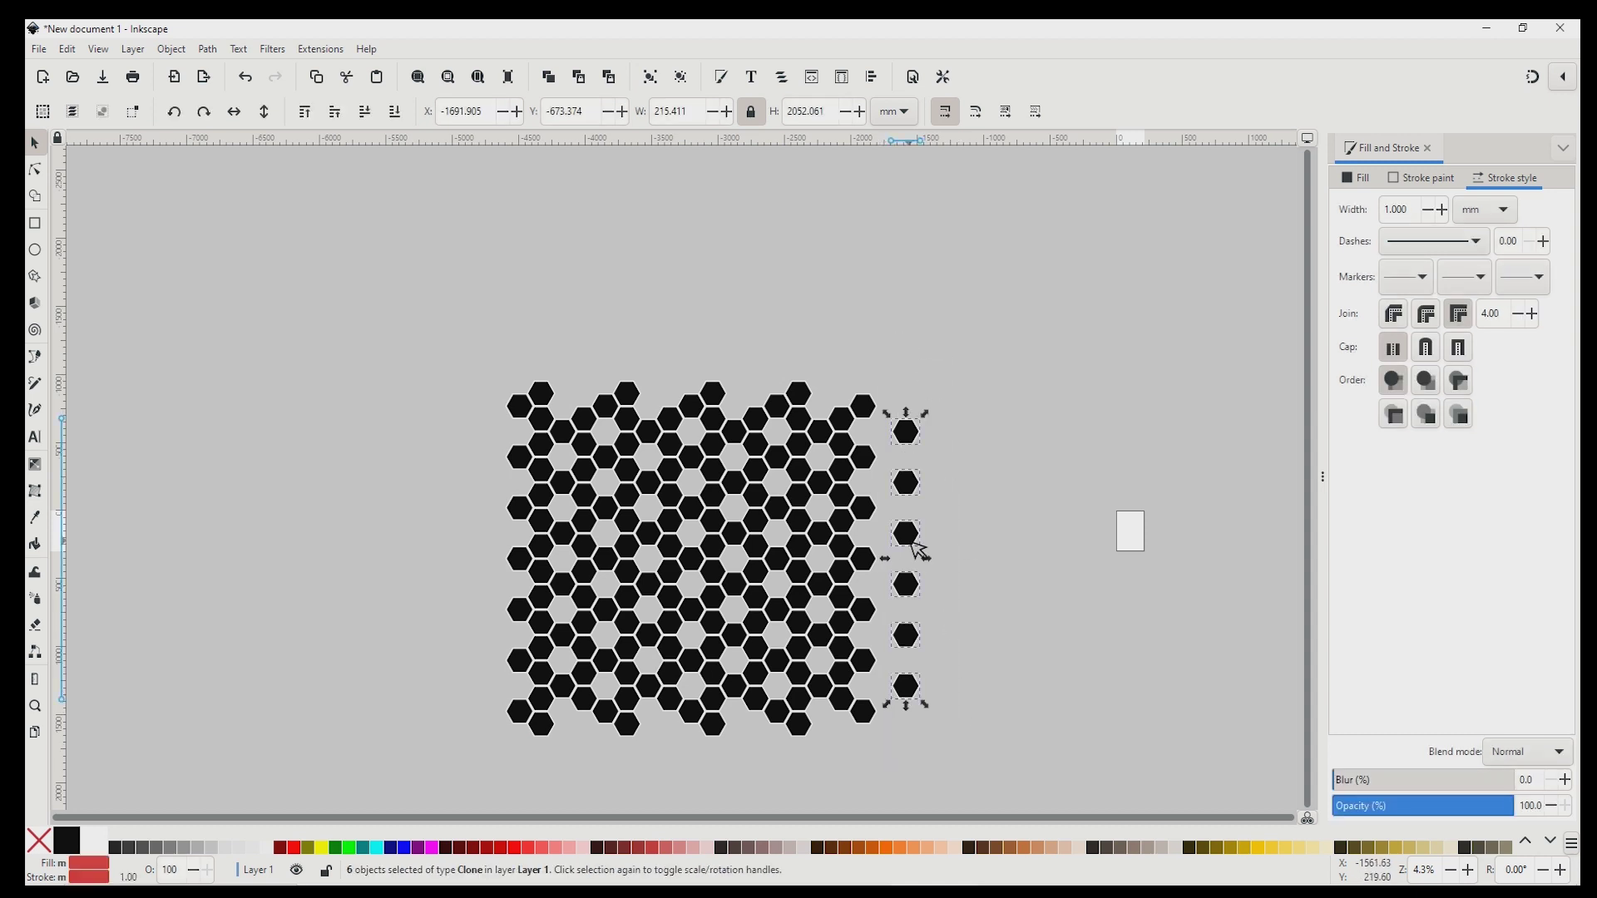
- Cut the six stray right-column hexagon clones using the right-click menu
right_click(917, 496)
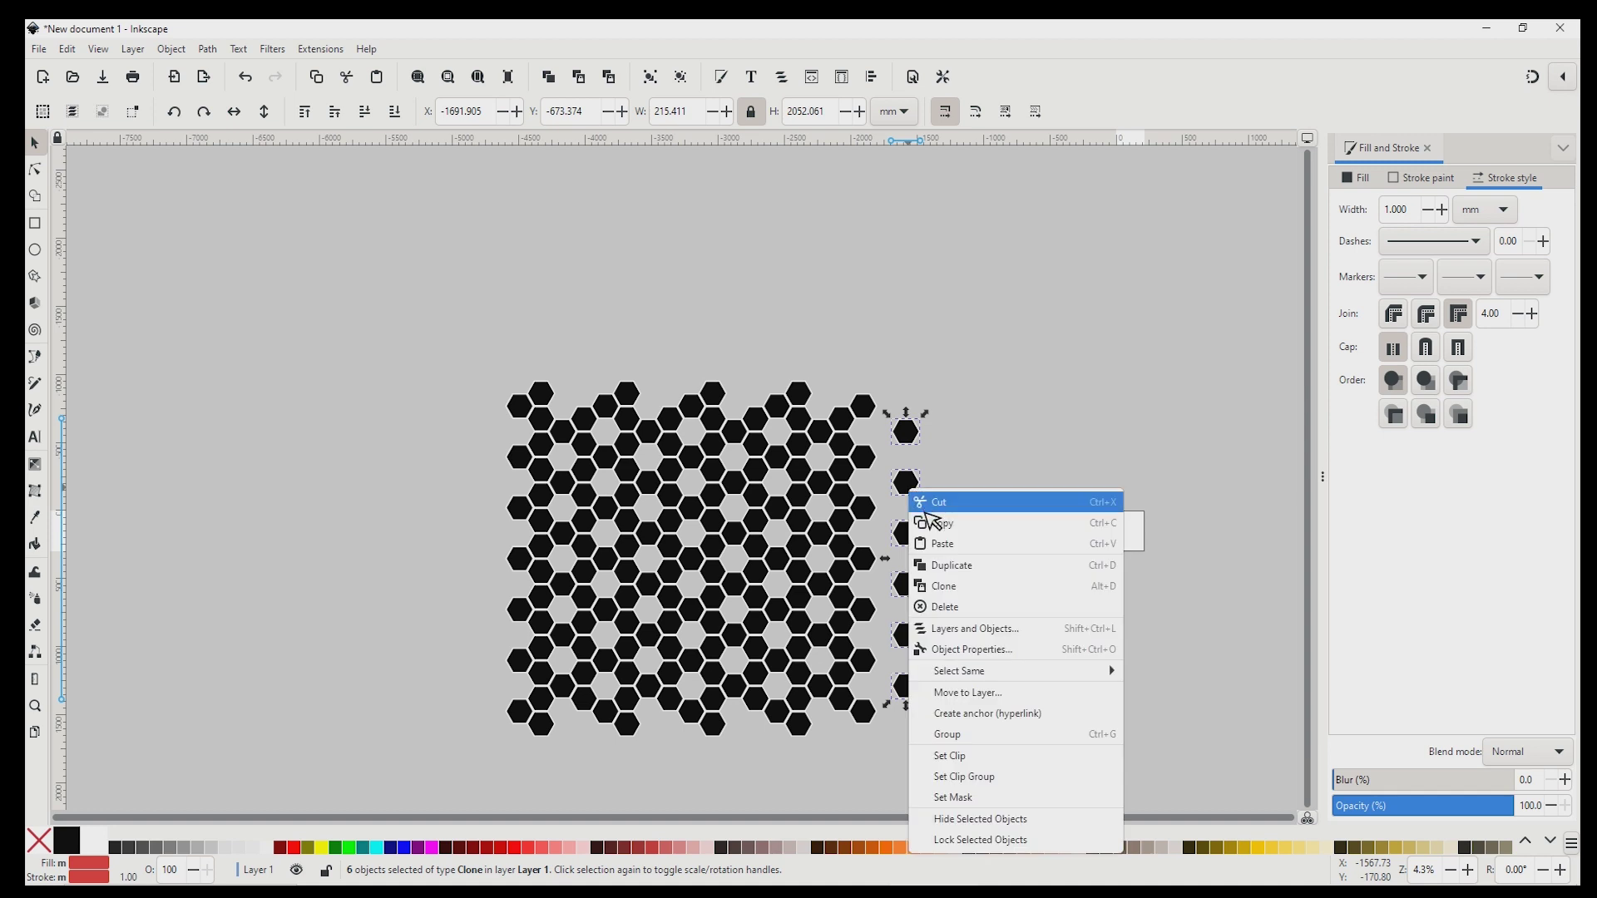
left_click(960, 608)
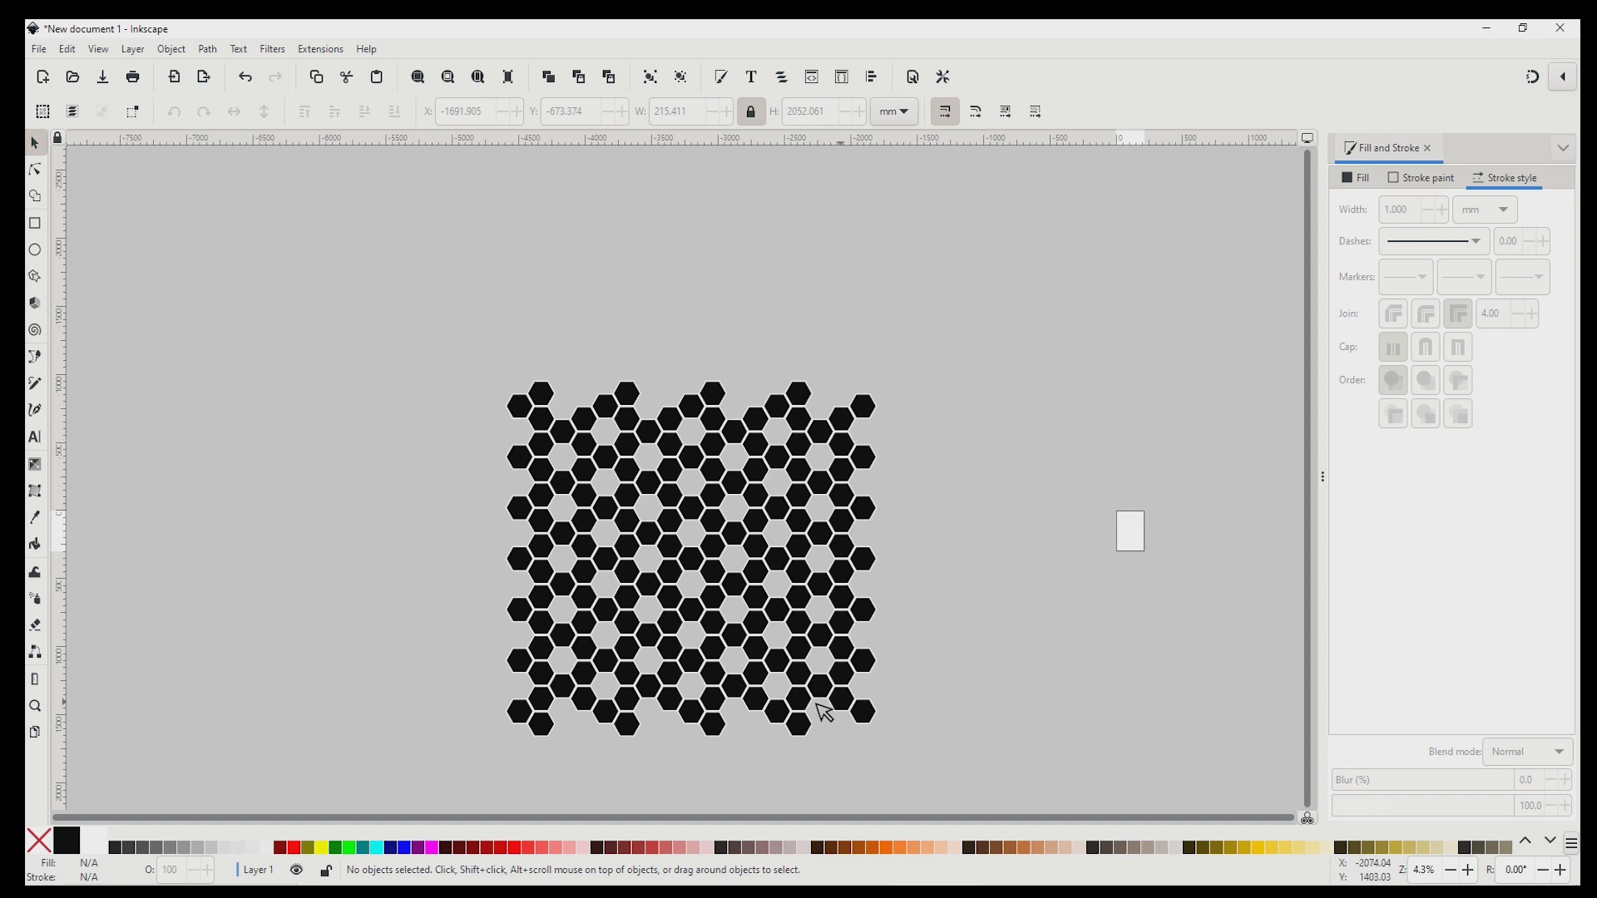
- Draw a blue rectangle about 2409.551 × 2214.346 mm over the inner honeycomb
left_click(35, 222)
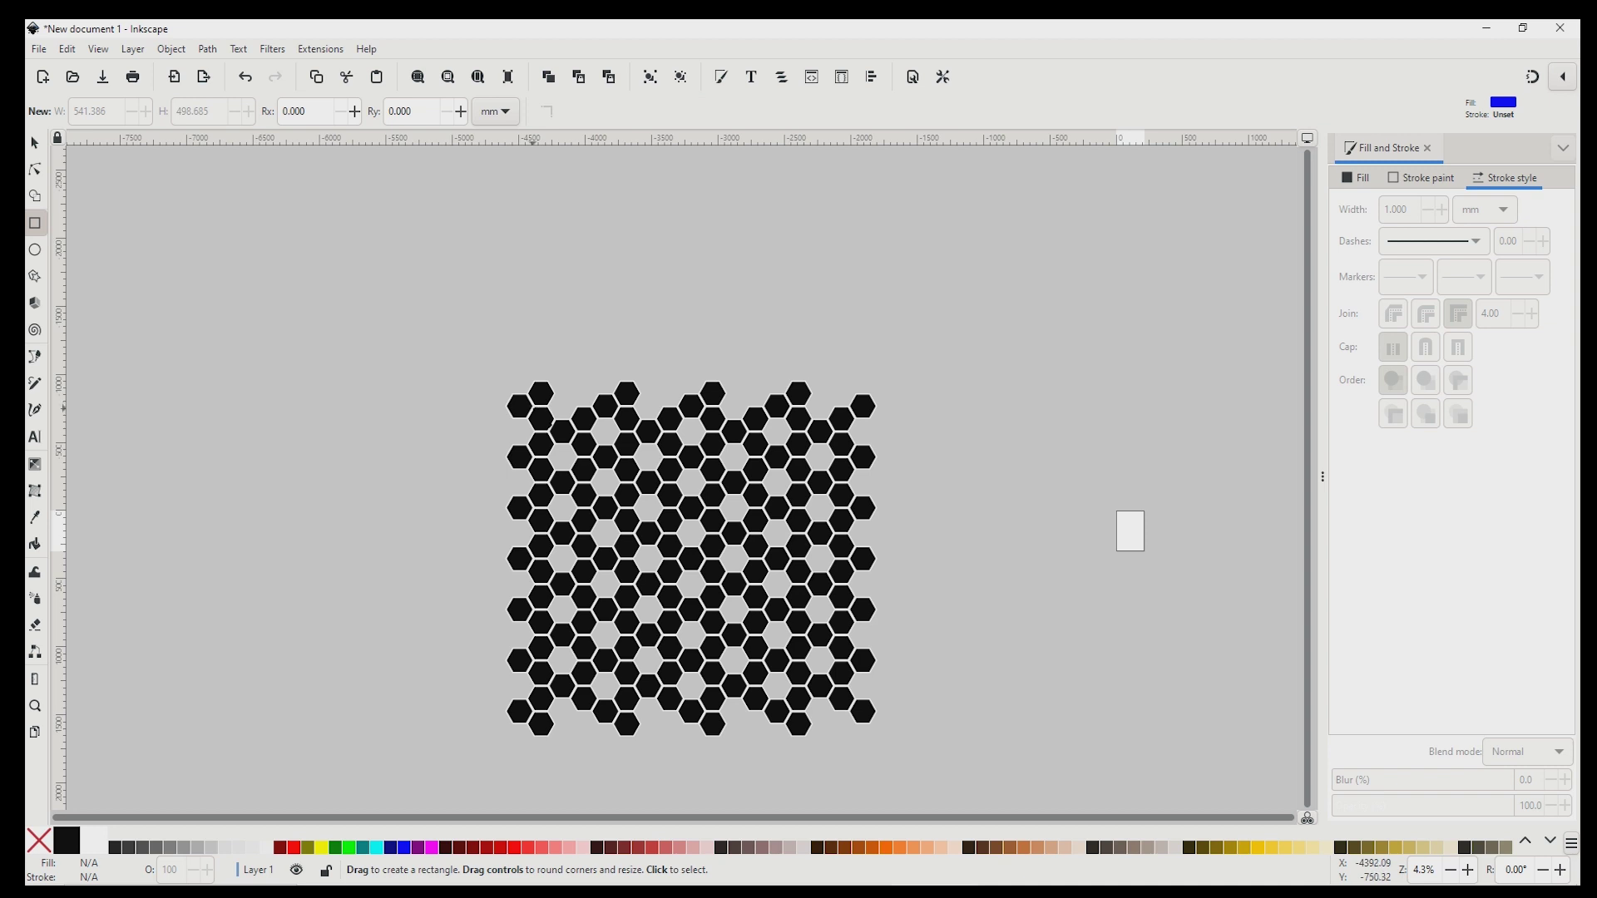
mouse_move(532, 408)
left_mouse_down()
mouse_move(852, 637)
mouse_move(863, 720)
left_mouse_up()
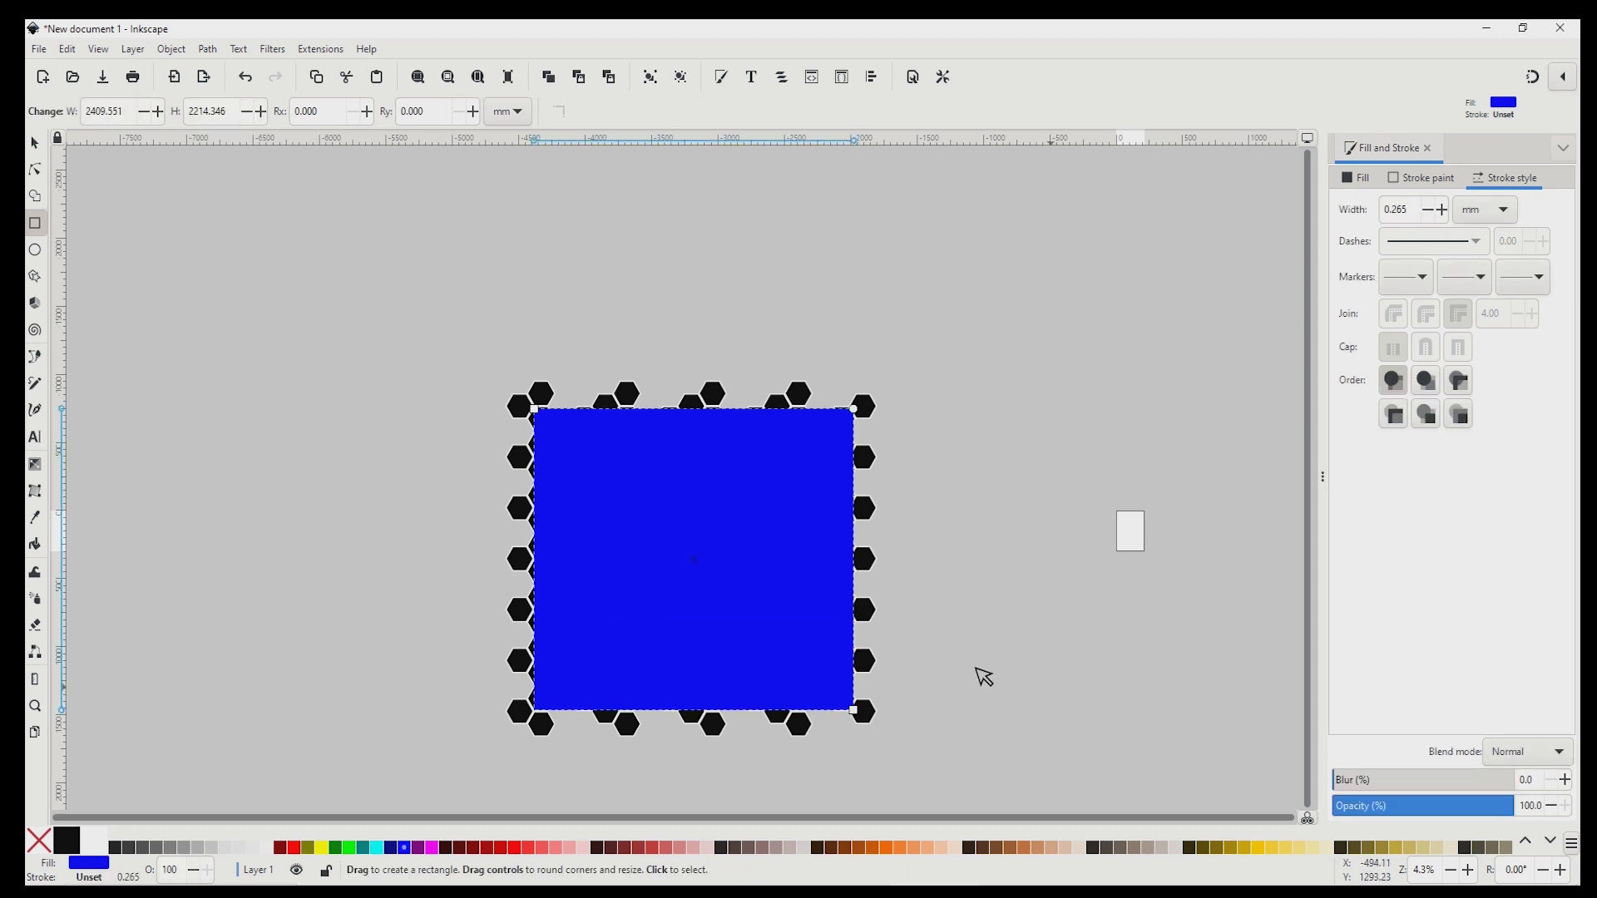
left_click(35, 145)
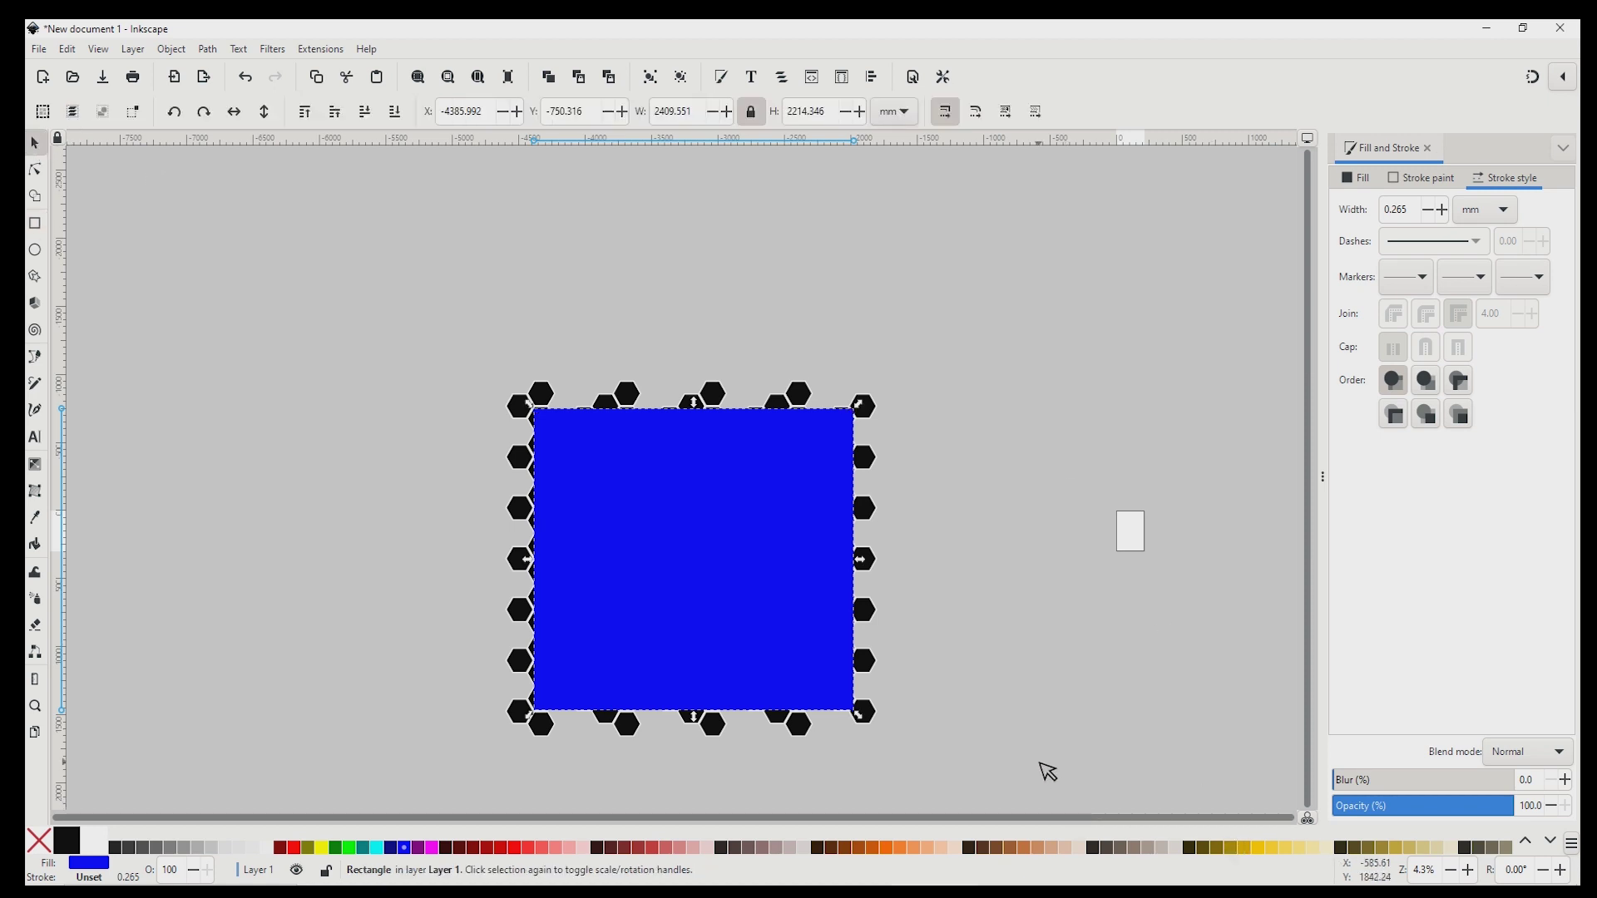
- Set the blue rectangle's opacity to 50%
left_click(822, 649)
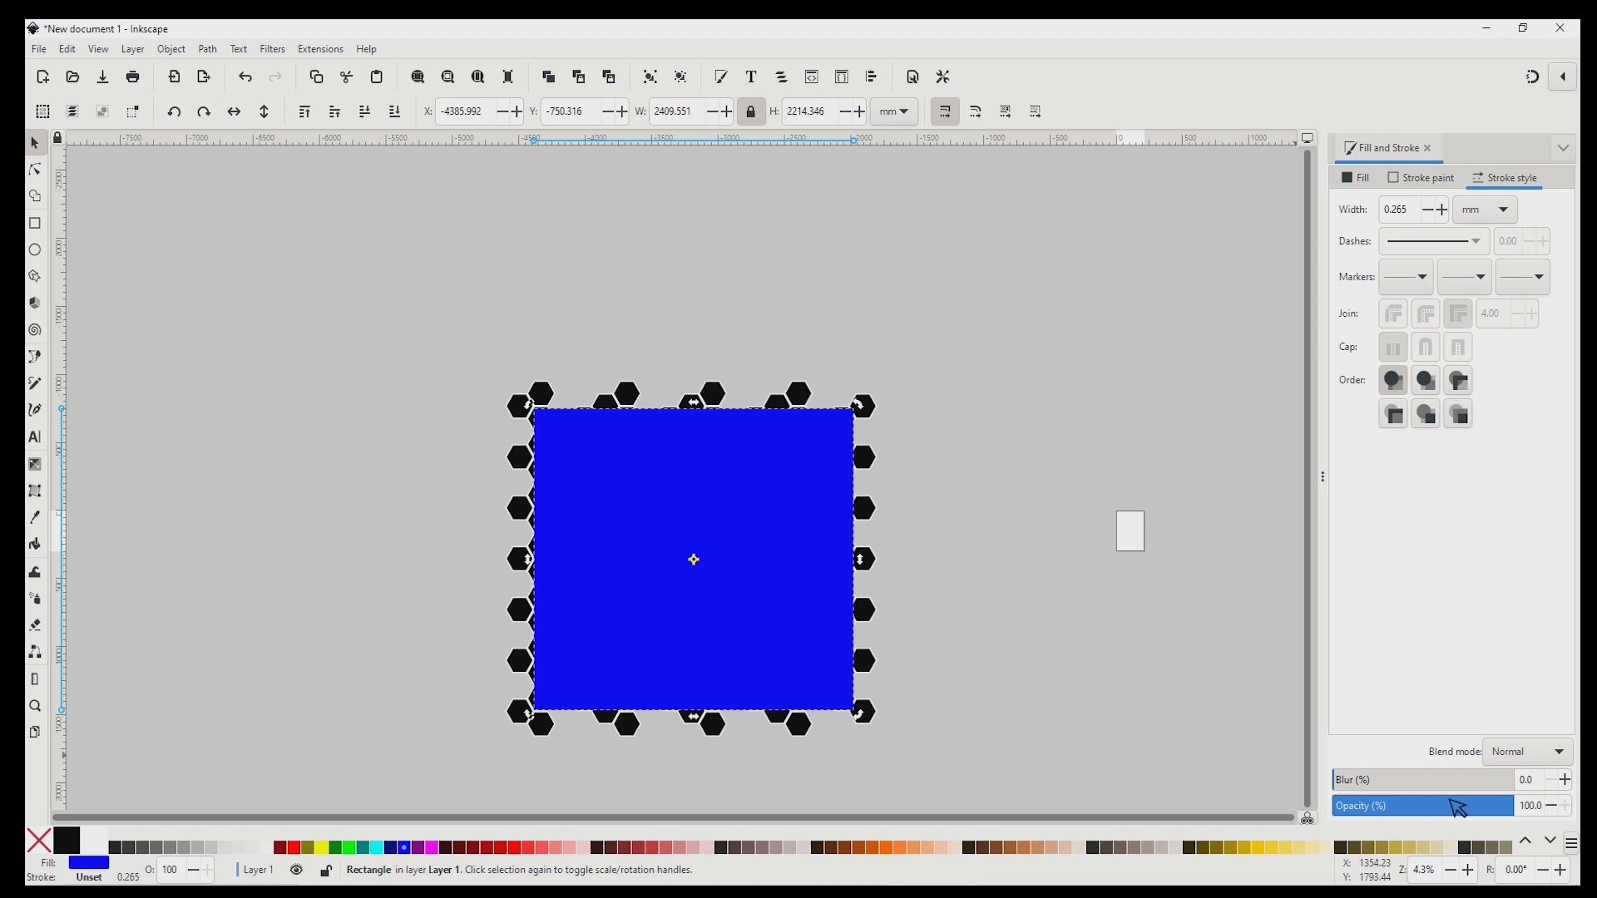
left_click(1423, 806)
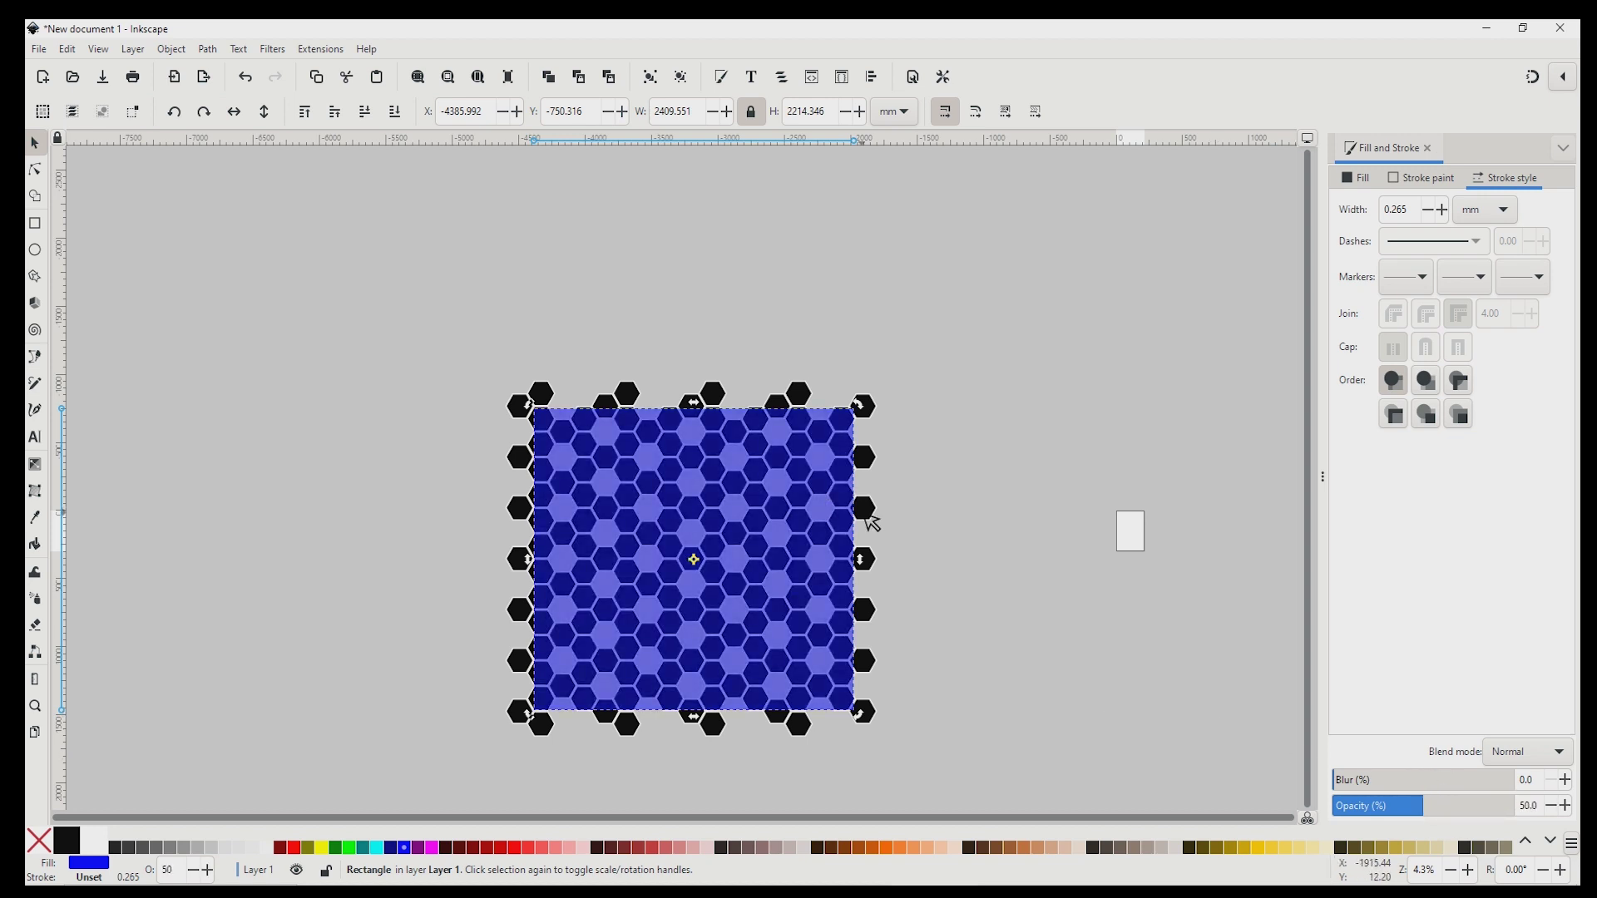
key("plus")
- Stretch the rectangle's left, top and bottom edges to about 2448.372 × 2248.854 mm
scroll(994, 471, "down", 2)
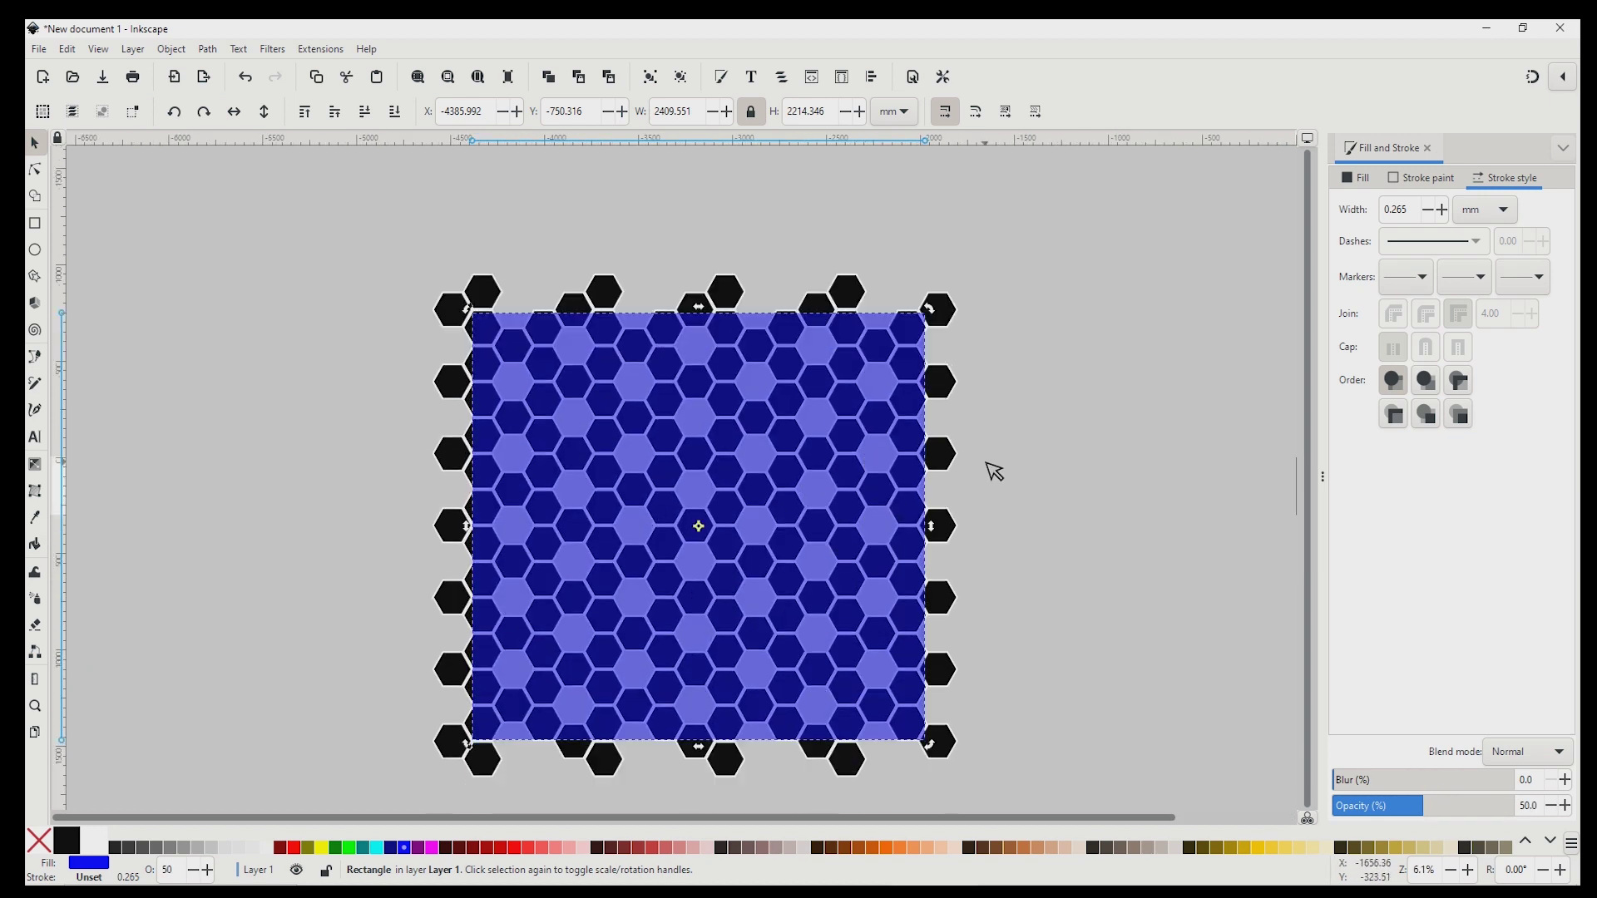
left_click(647, 434)
left_click(622, 378)
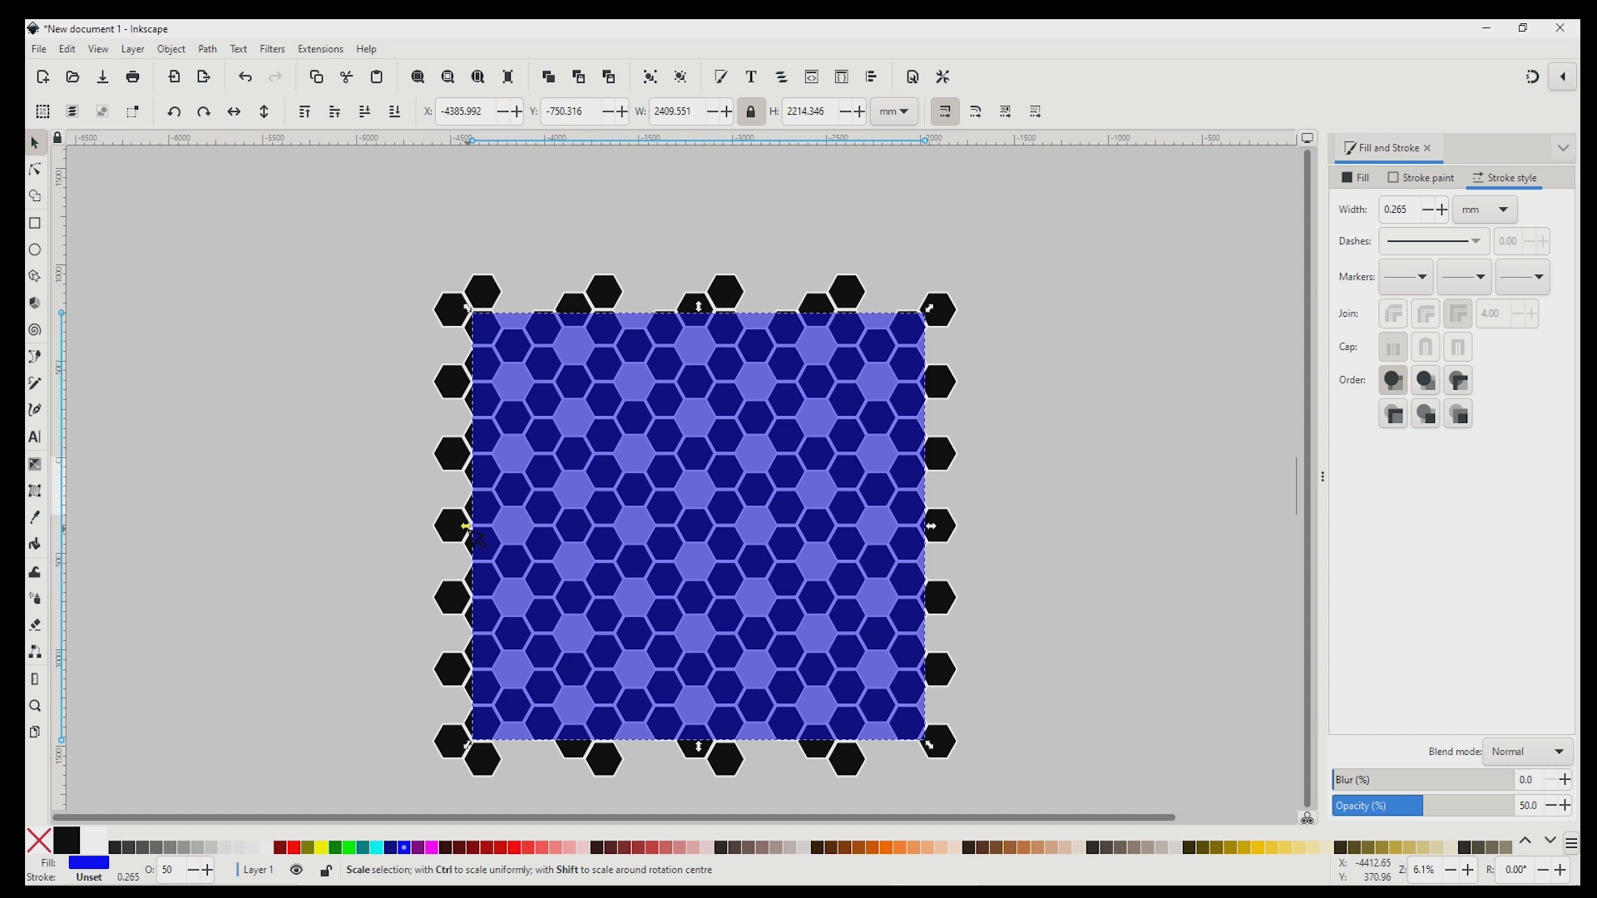
left_click_drag(467, 528, 459, 527)
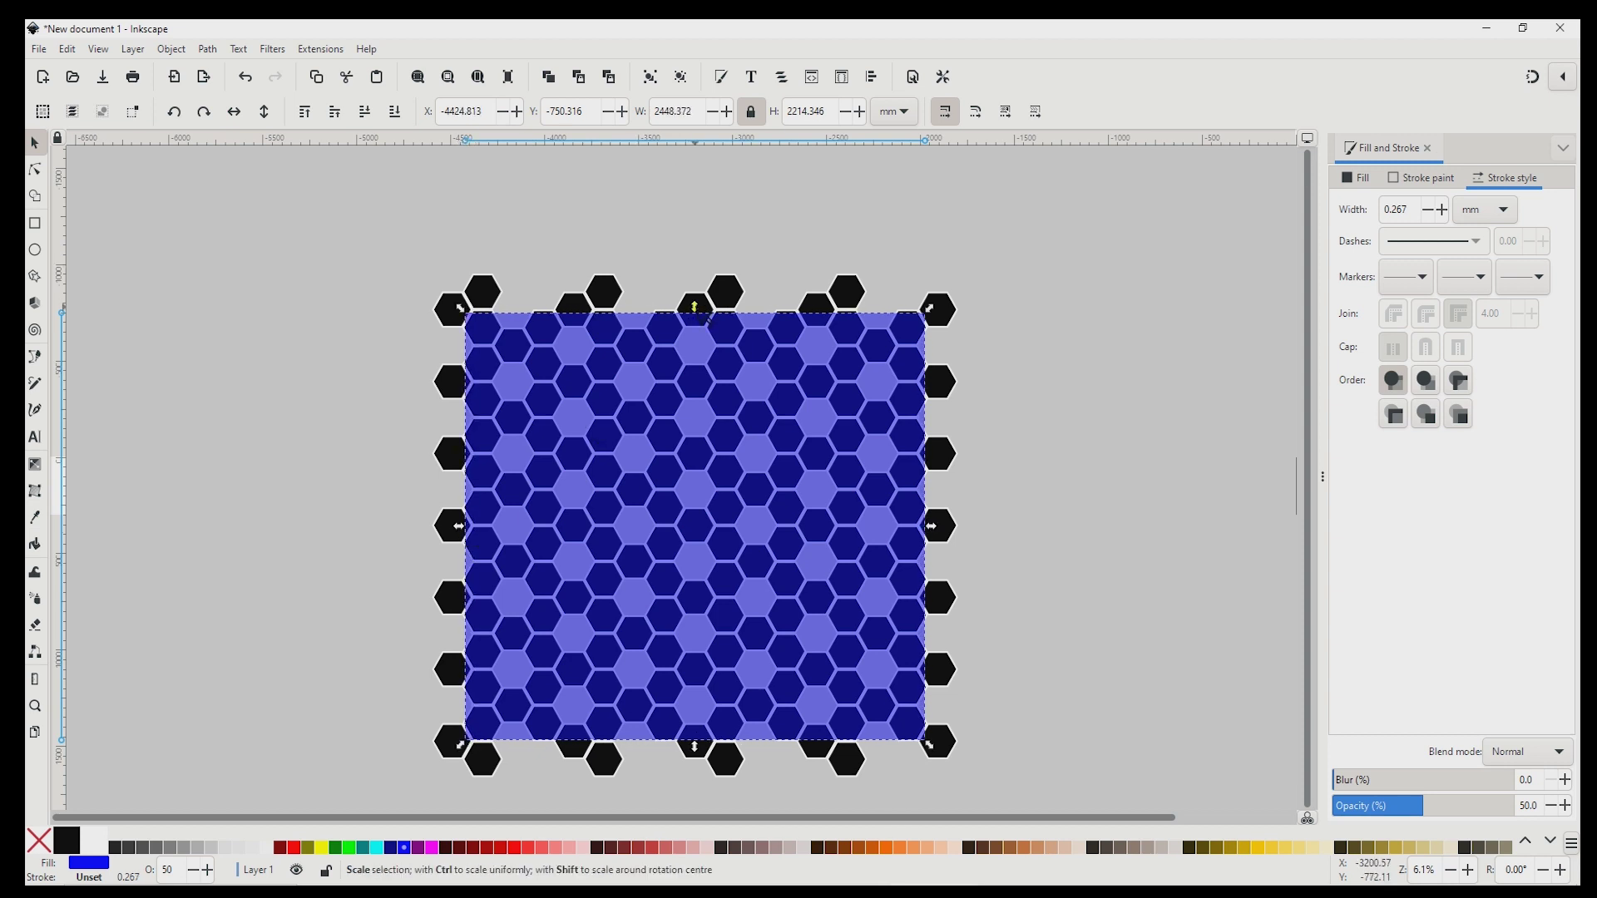
left_click_drag(704, 314, 704, 309)
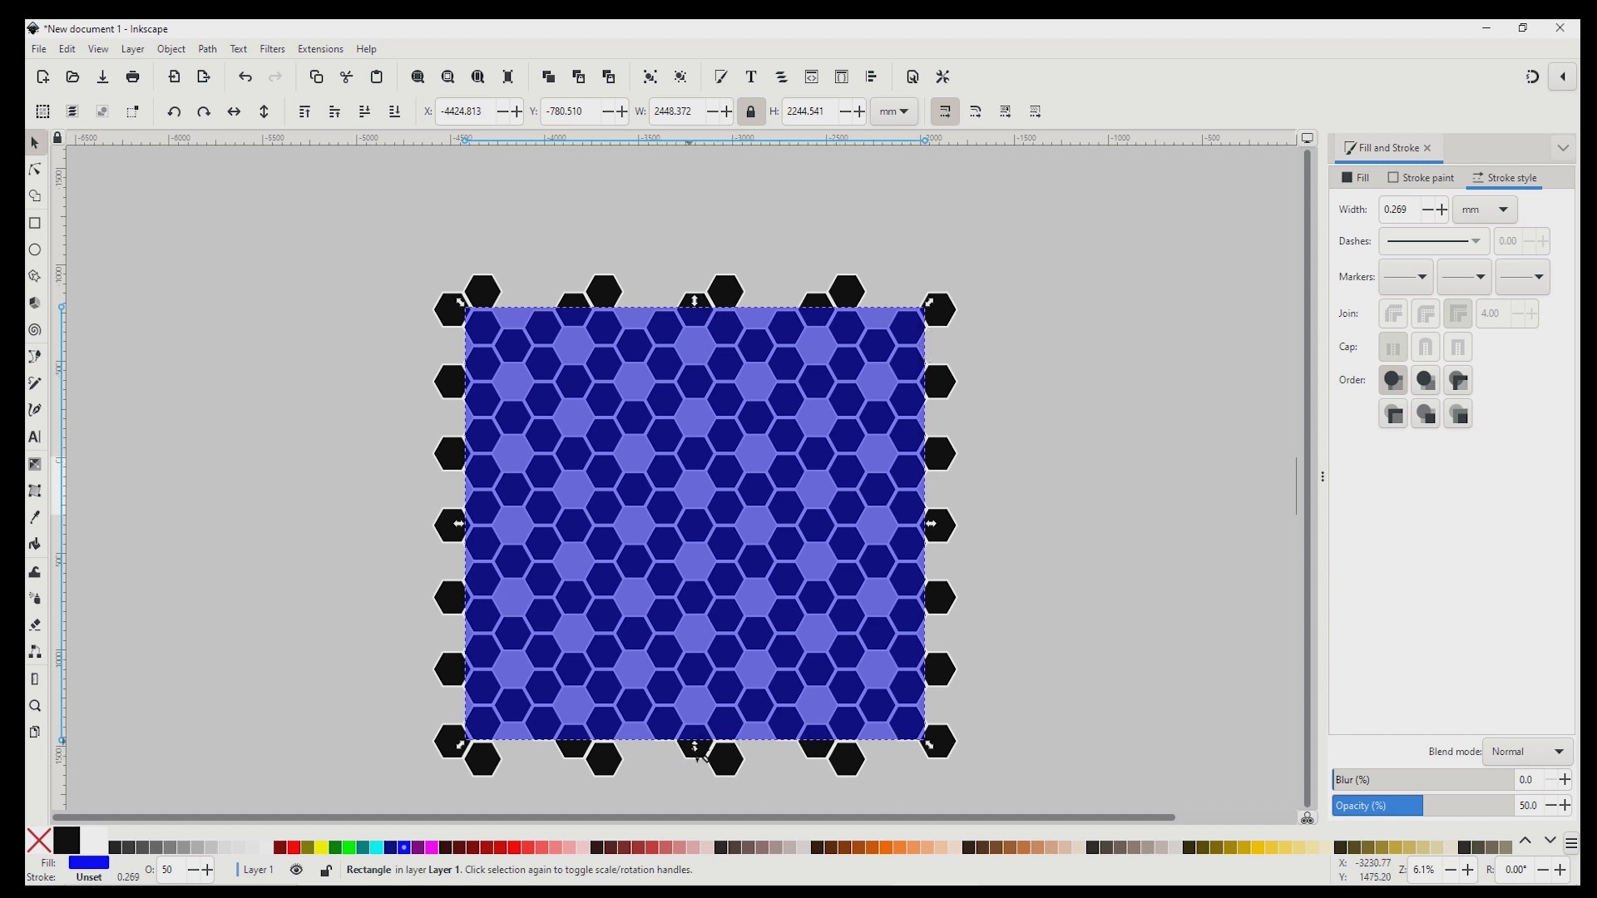
left_click_drag(699, 755, 700, 757)
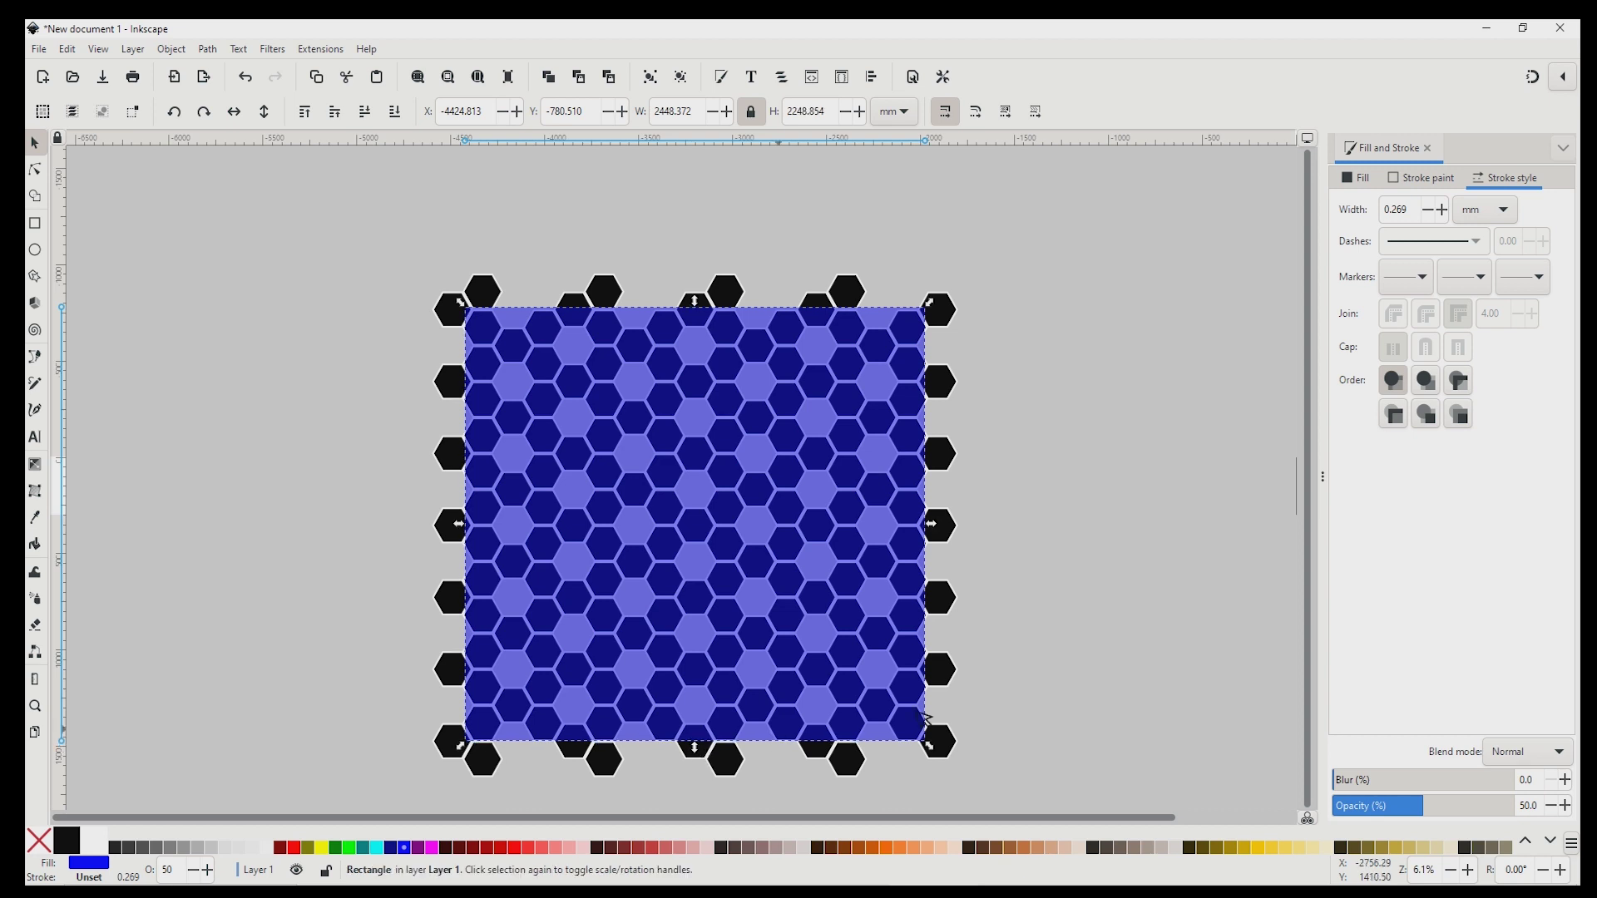
key("minus")
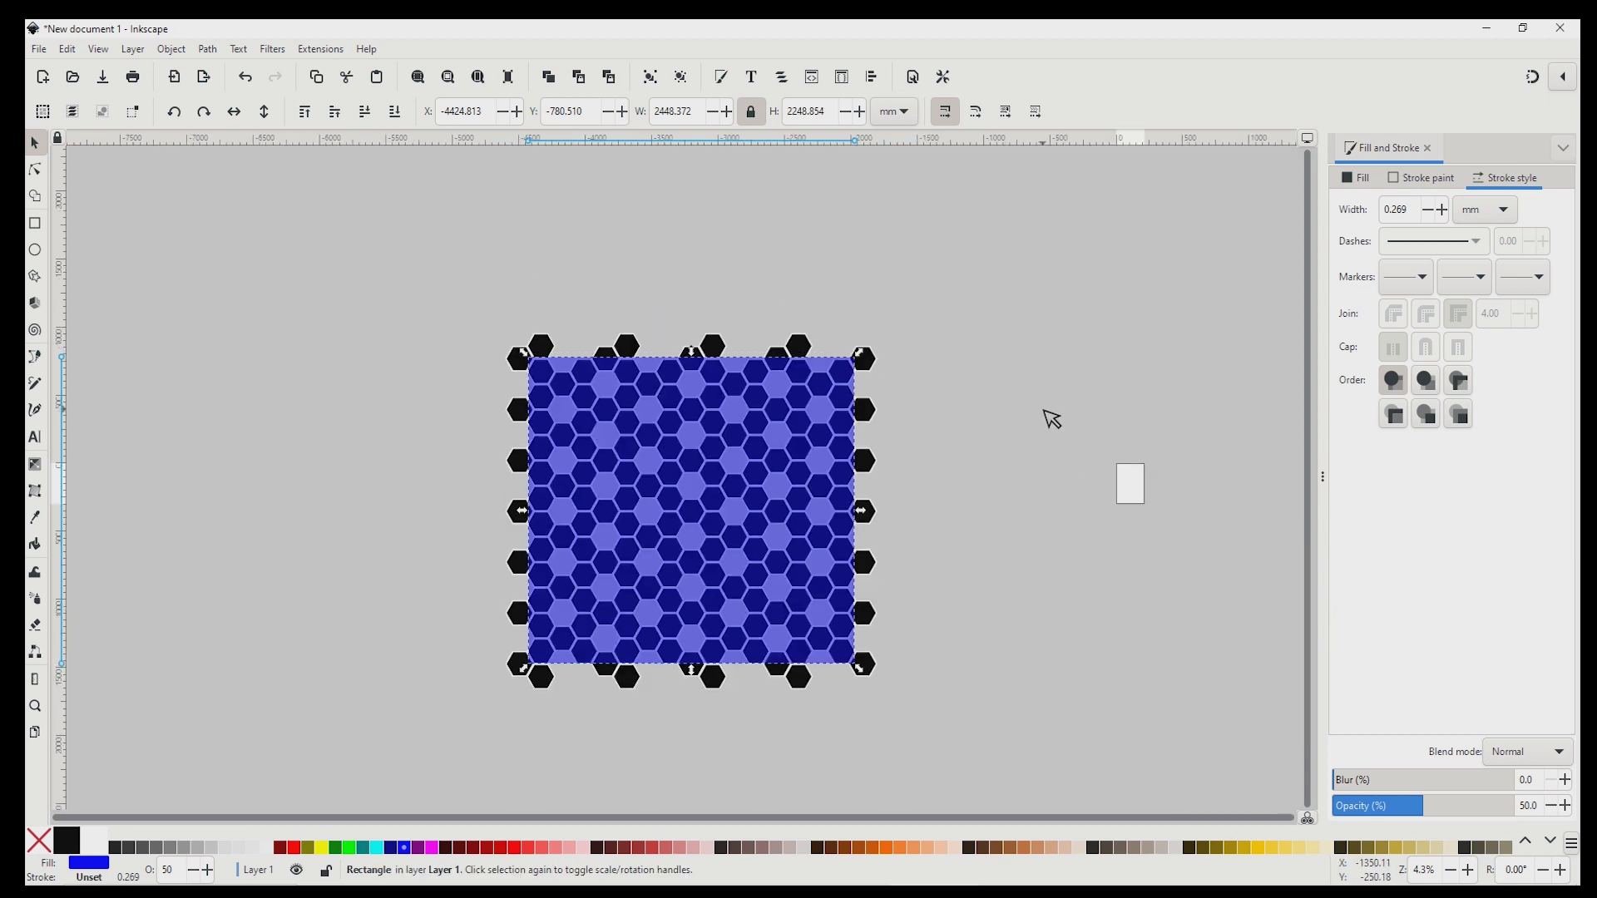
- Clip the 164-hexagon group to the rectangle with Object > Clip > Set Clip
left_click_drag(362, 252, 1031, 782)
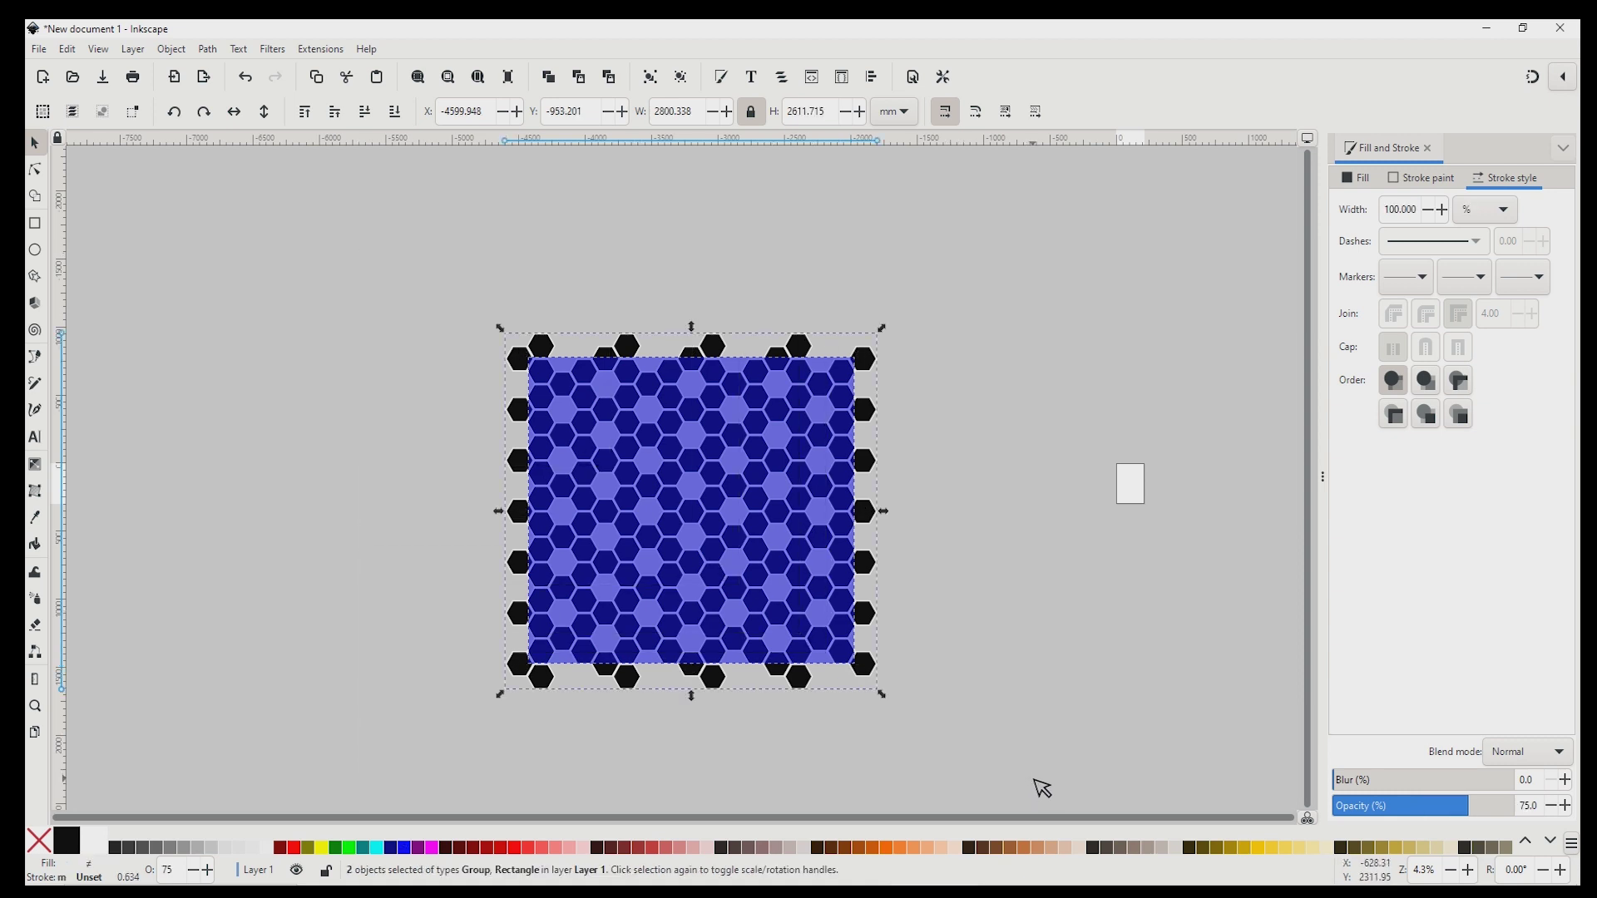
left_click(68, 49)
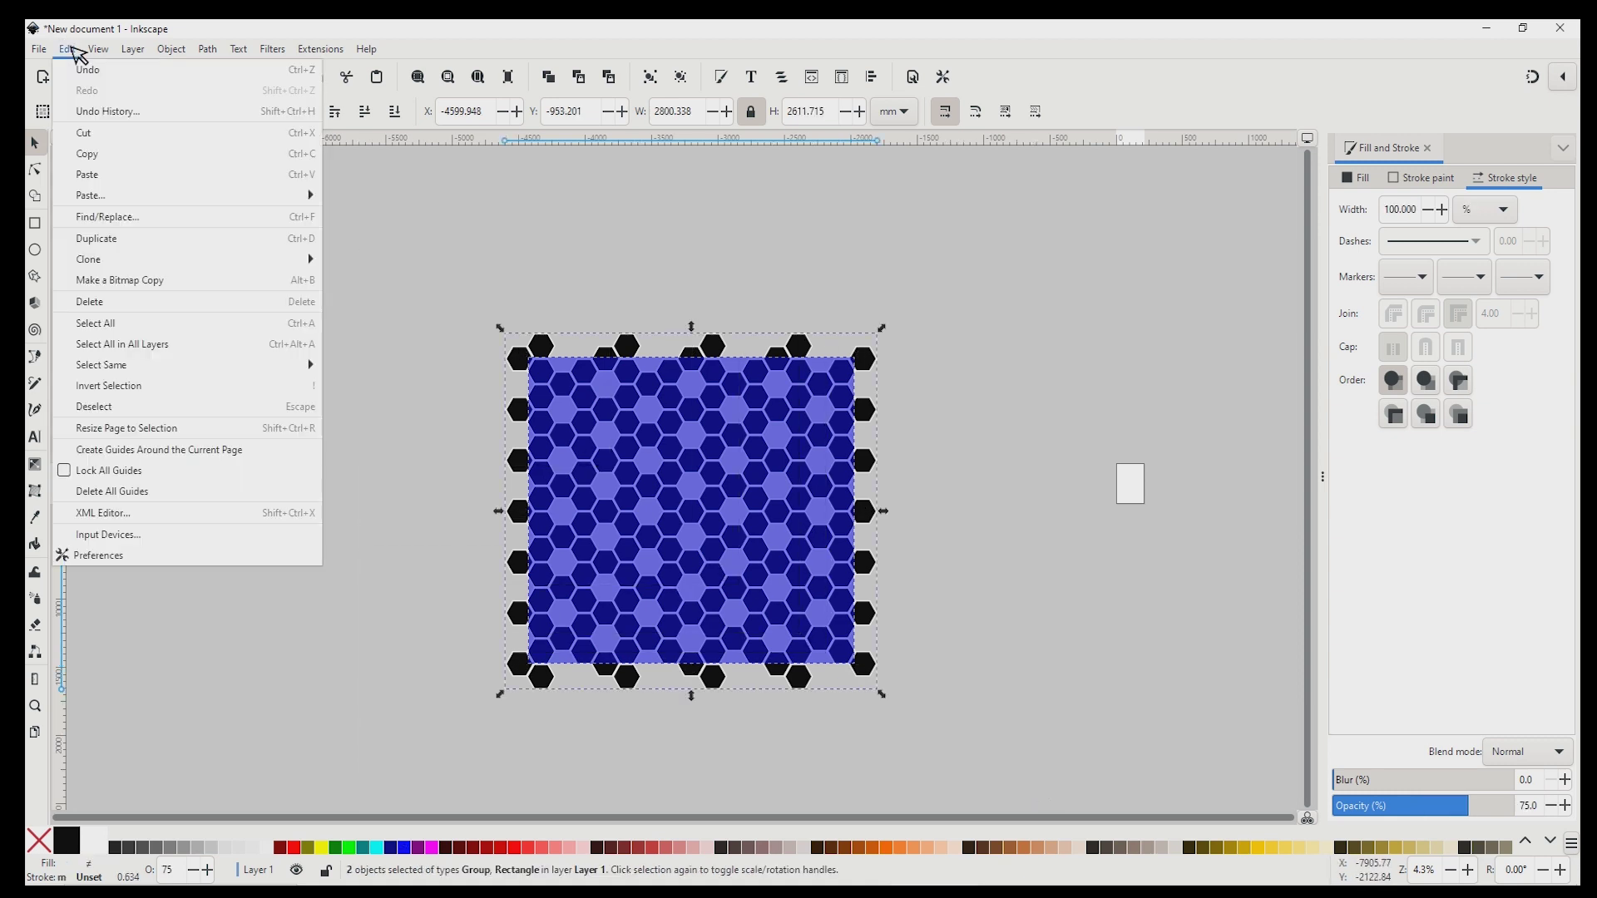
left_click(171, 49)
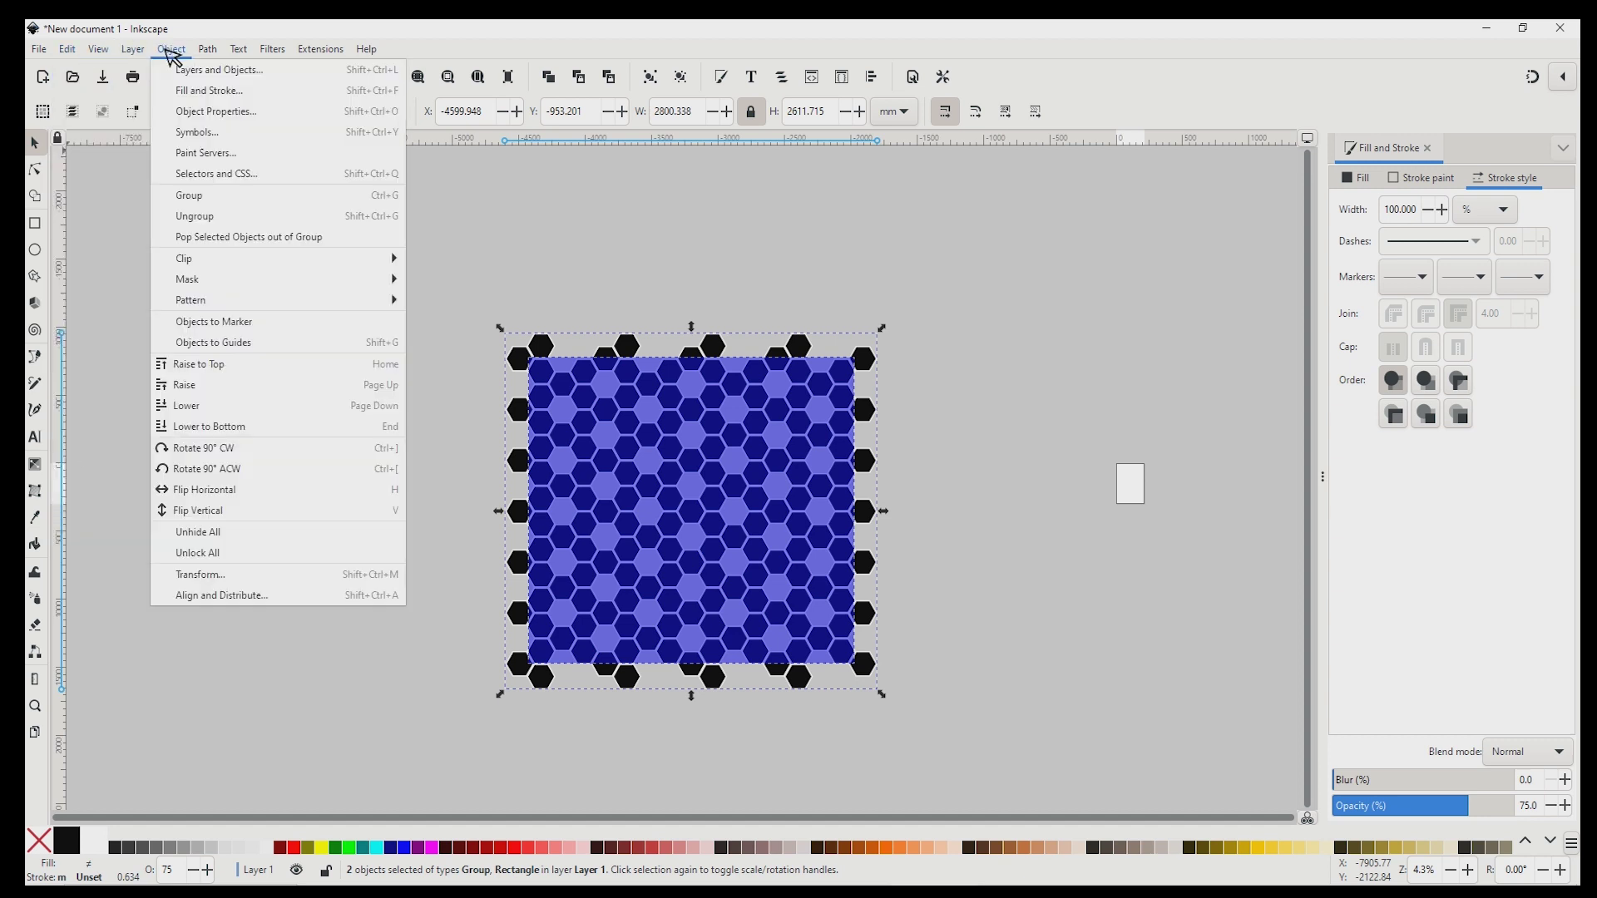
mouse_move(274, 258)
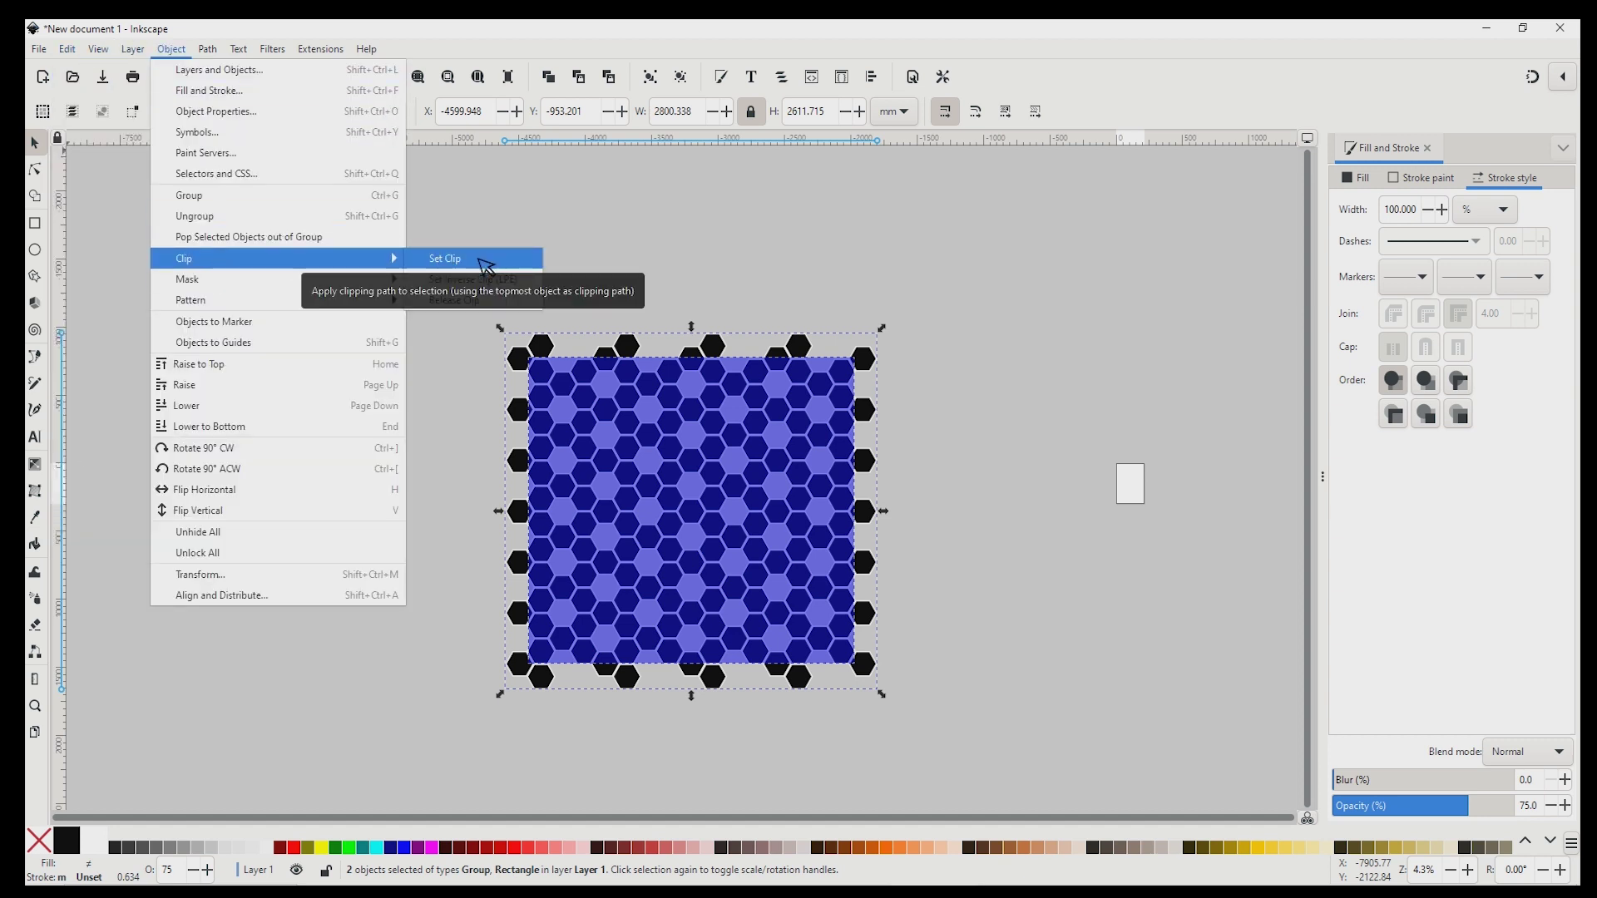
left_click(485, 262)
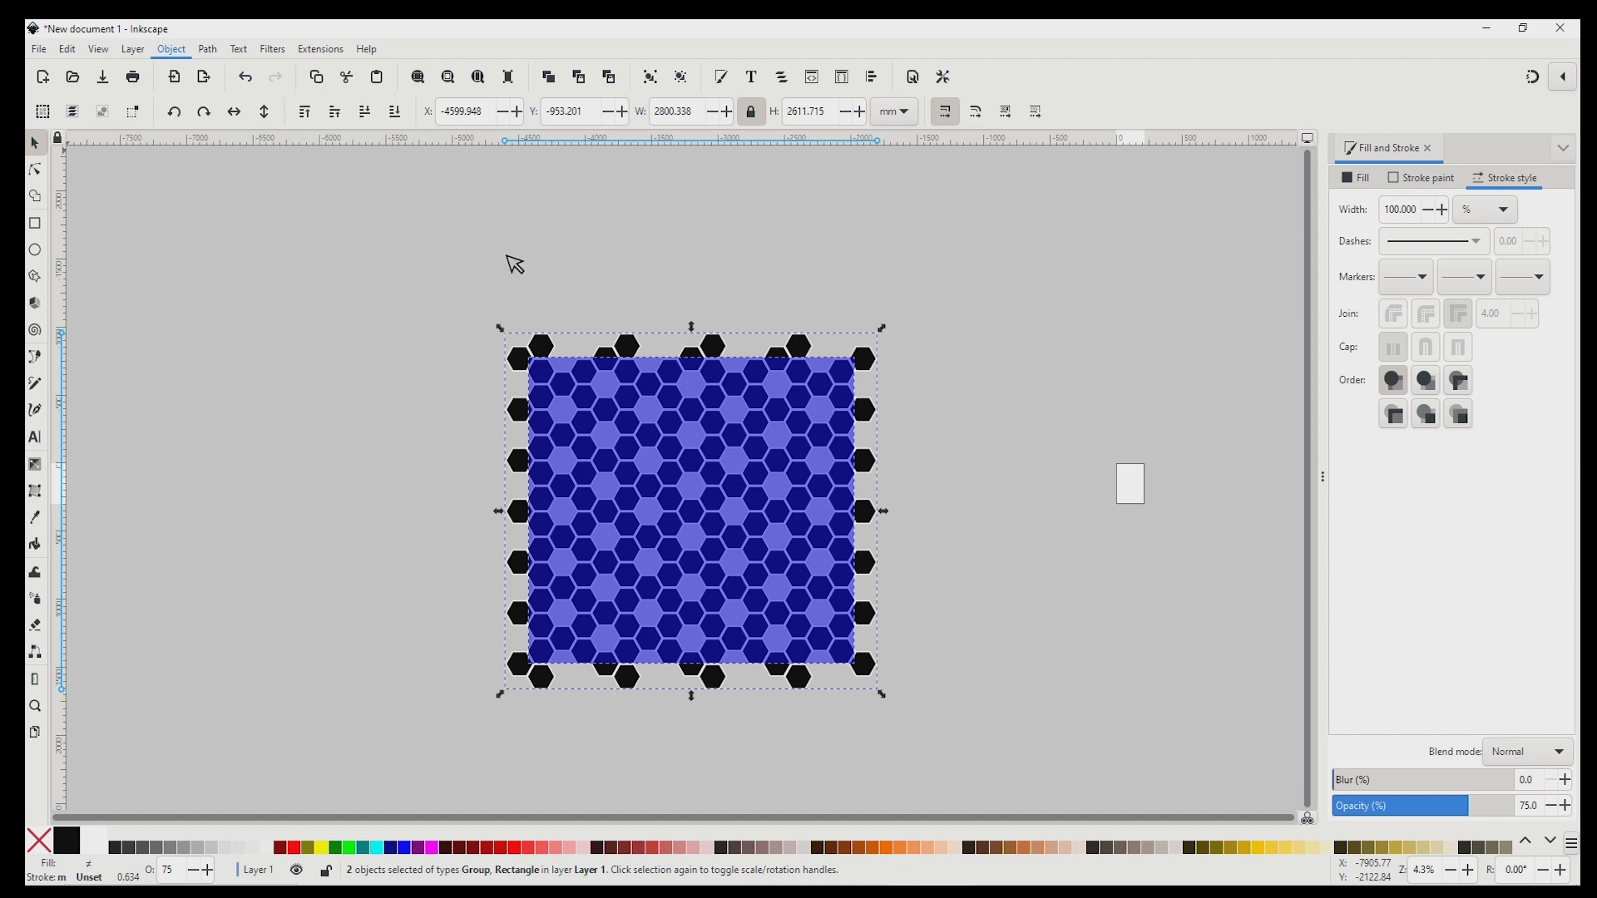
- Select the clipped honeycomb and, after trying orange, brown and tan, fill it navy (#000080)
left_click(979, 374)
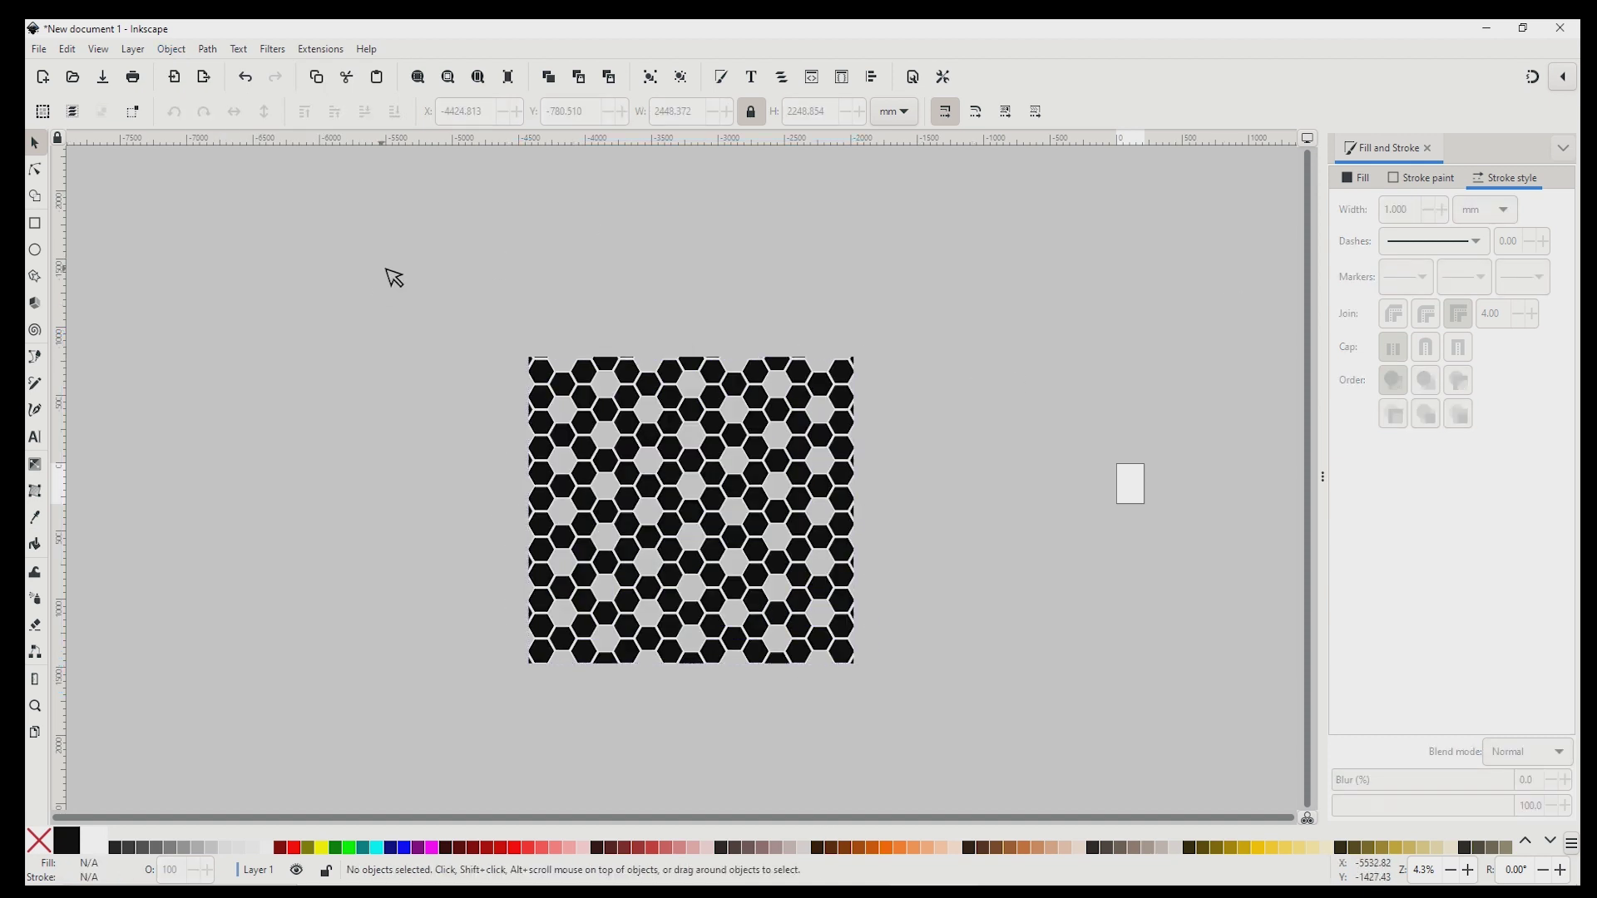
left_click_drag(387, 271, 986, 736)
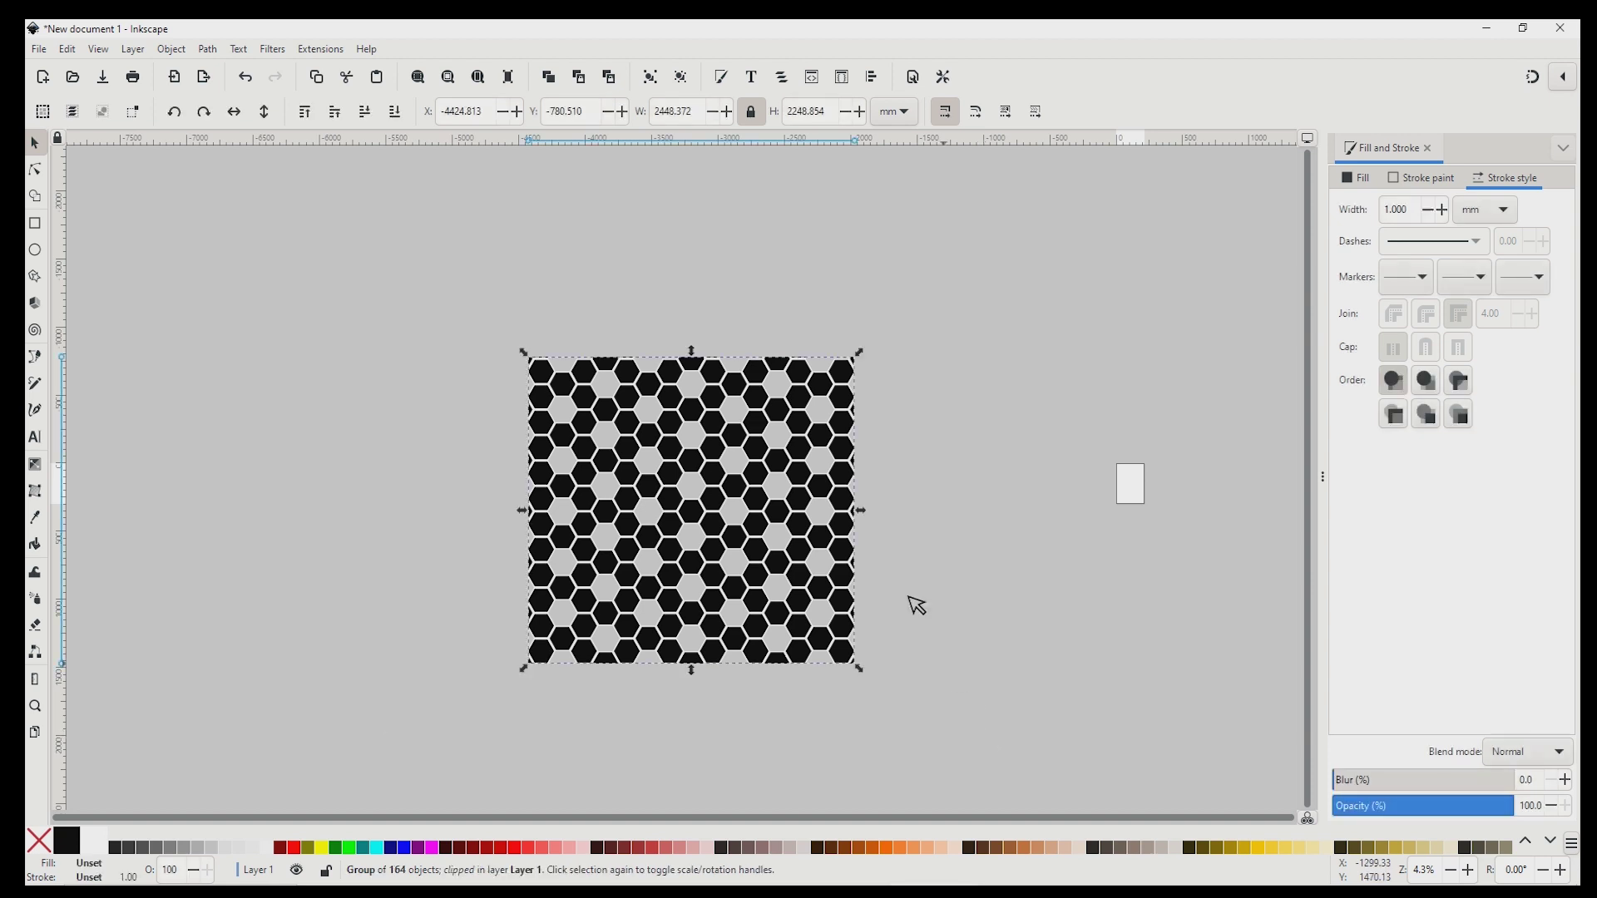
key("plus")
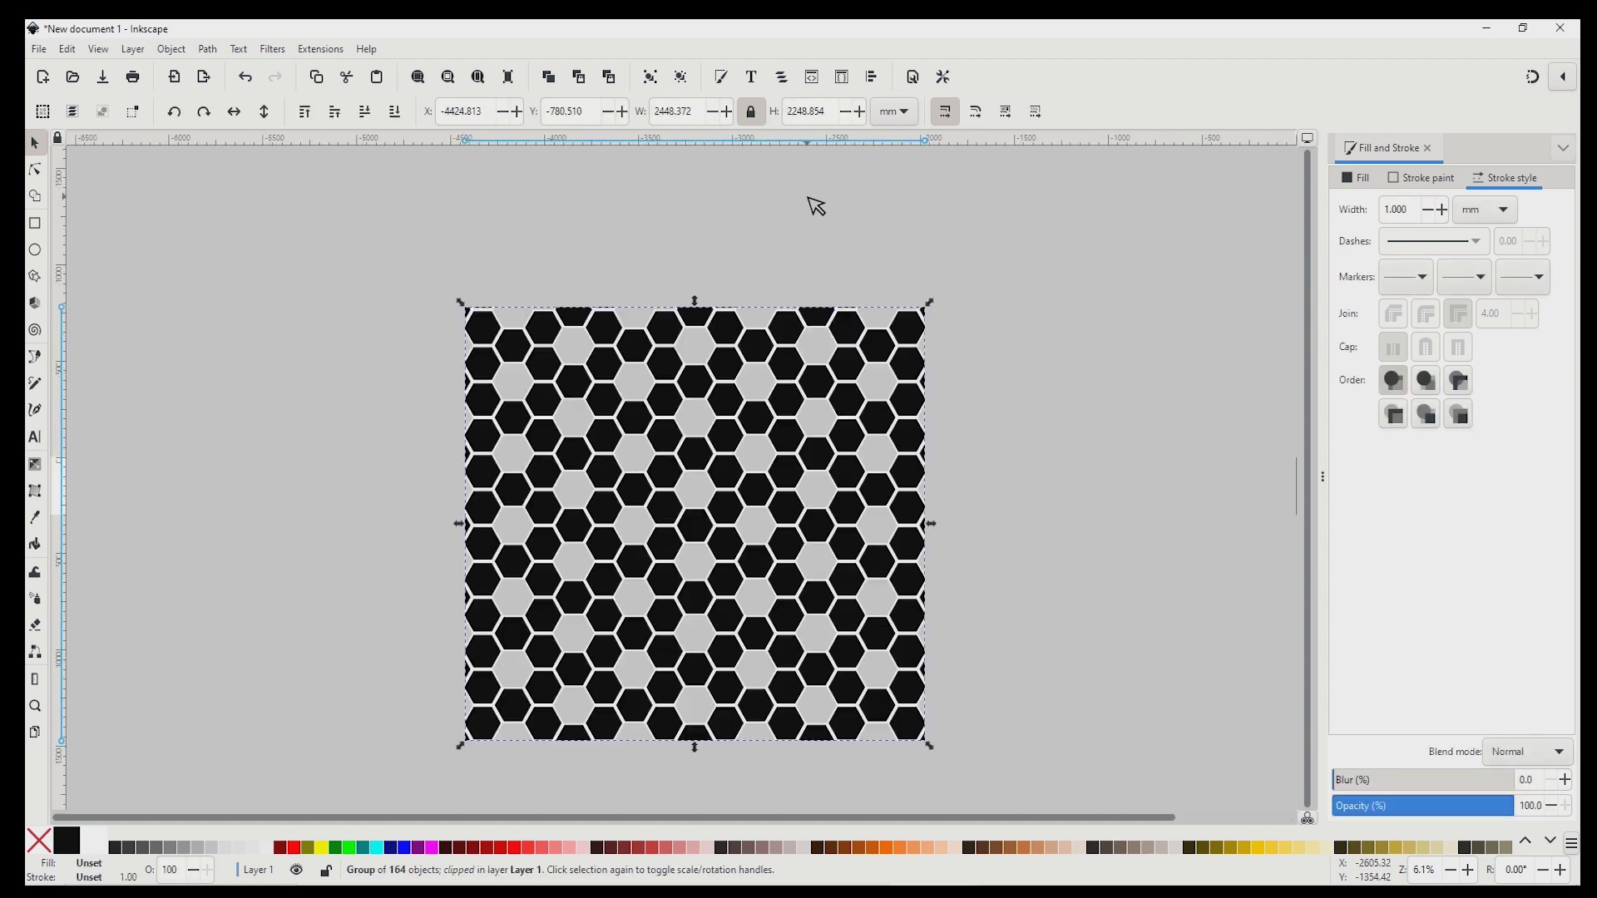
left_click(888, 848)
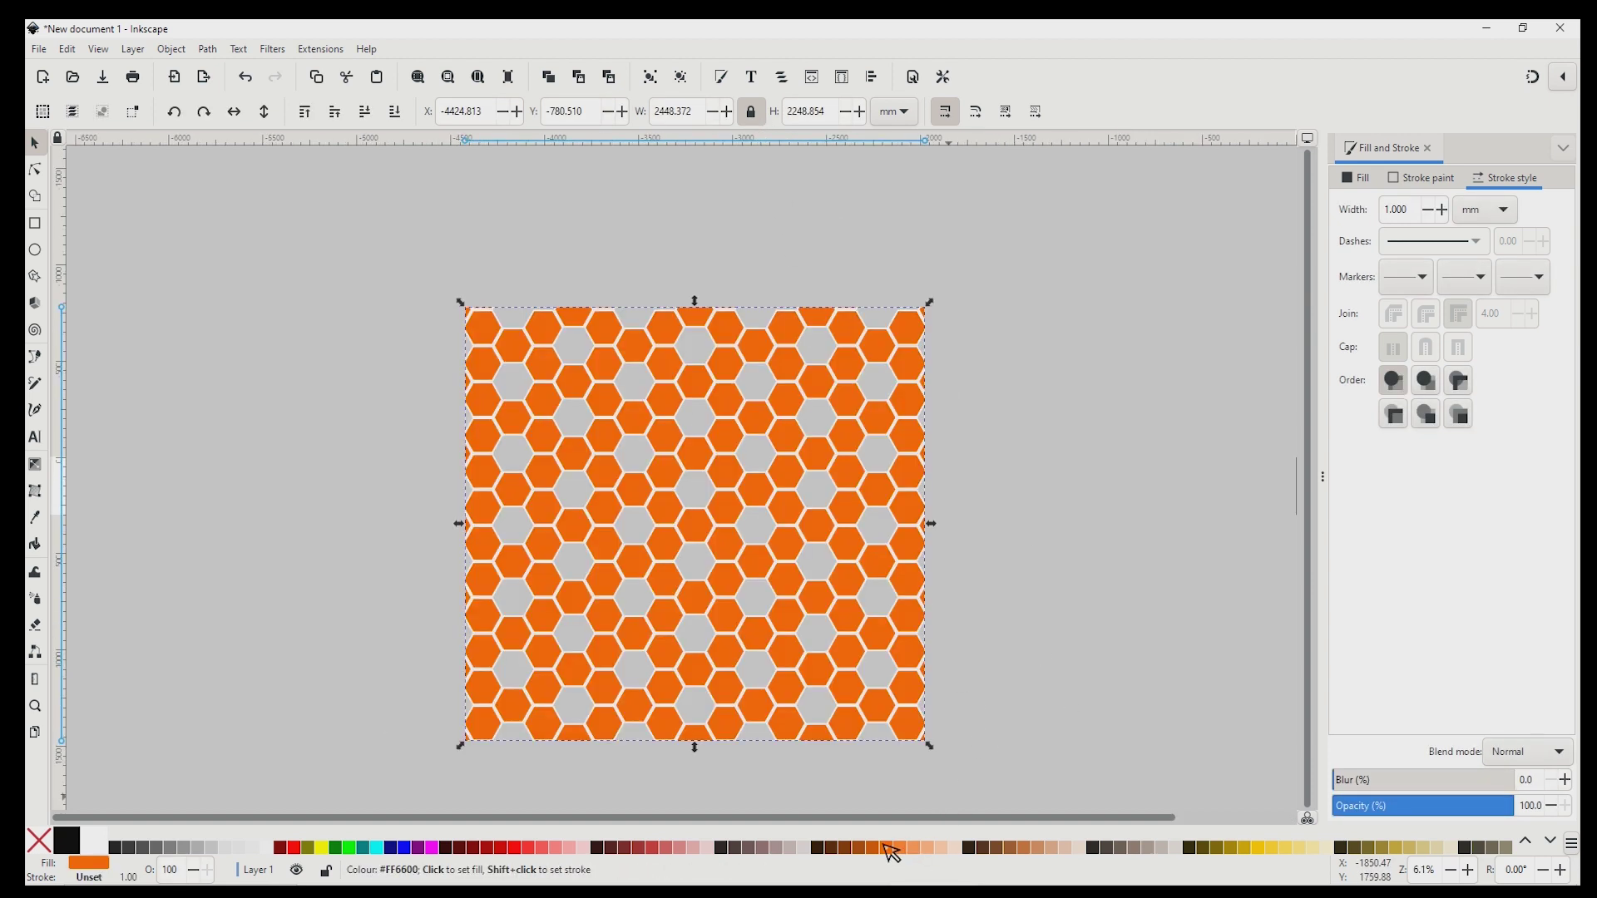
left_click(1016, 848)
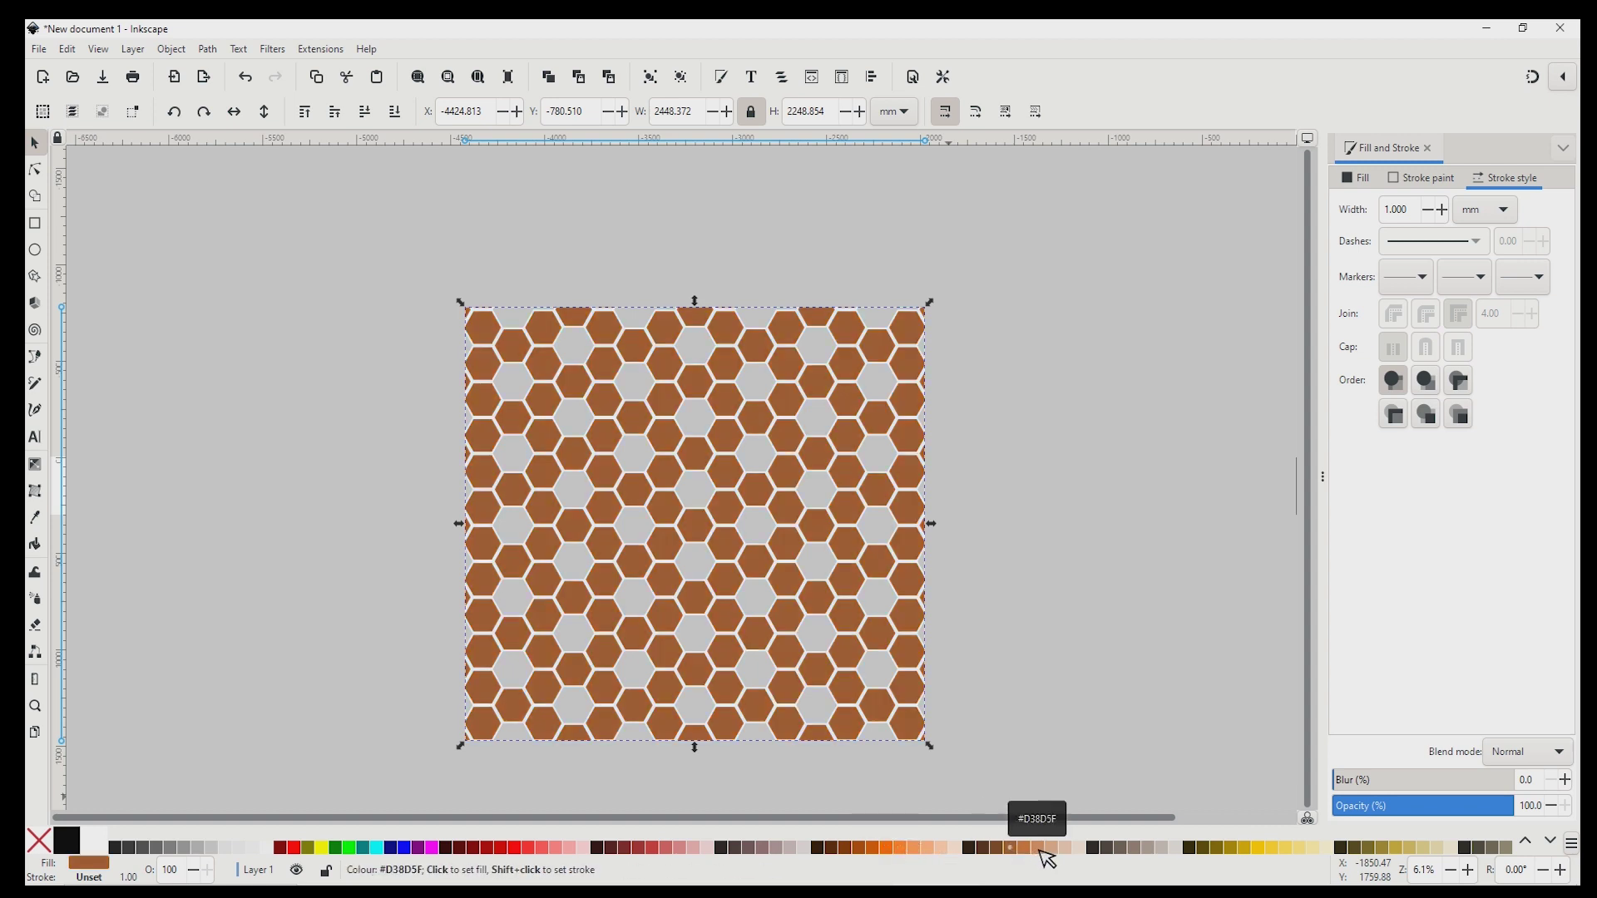
left_click(1046, 848)
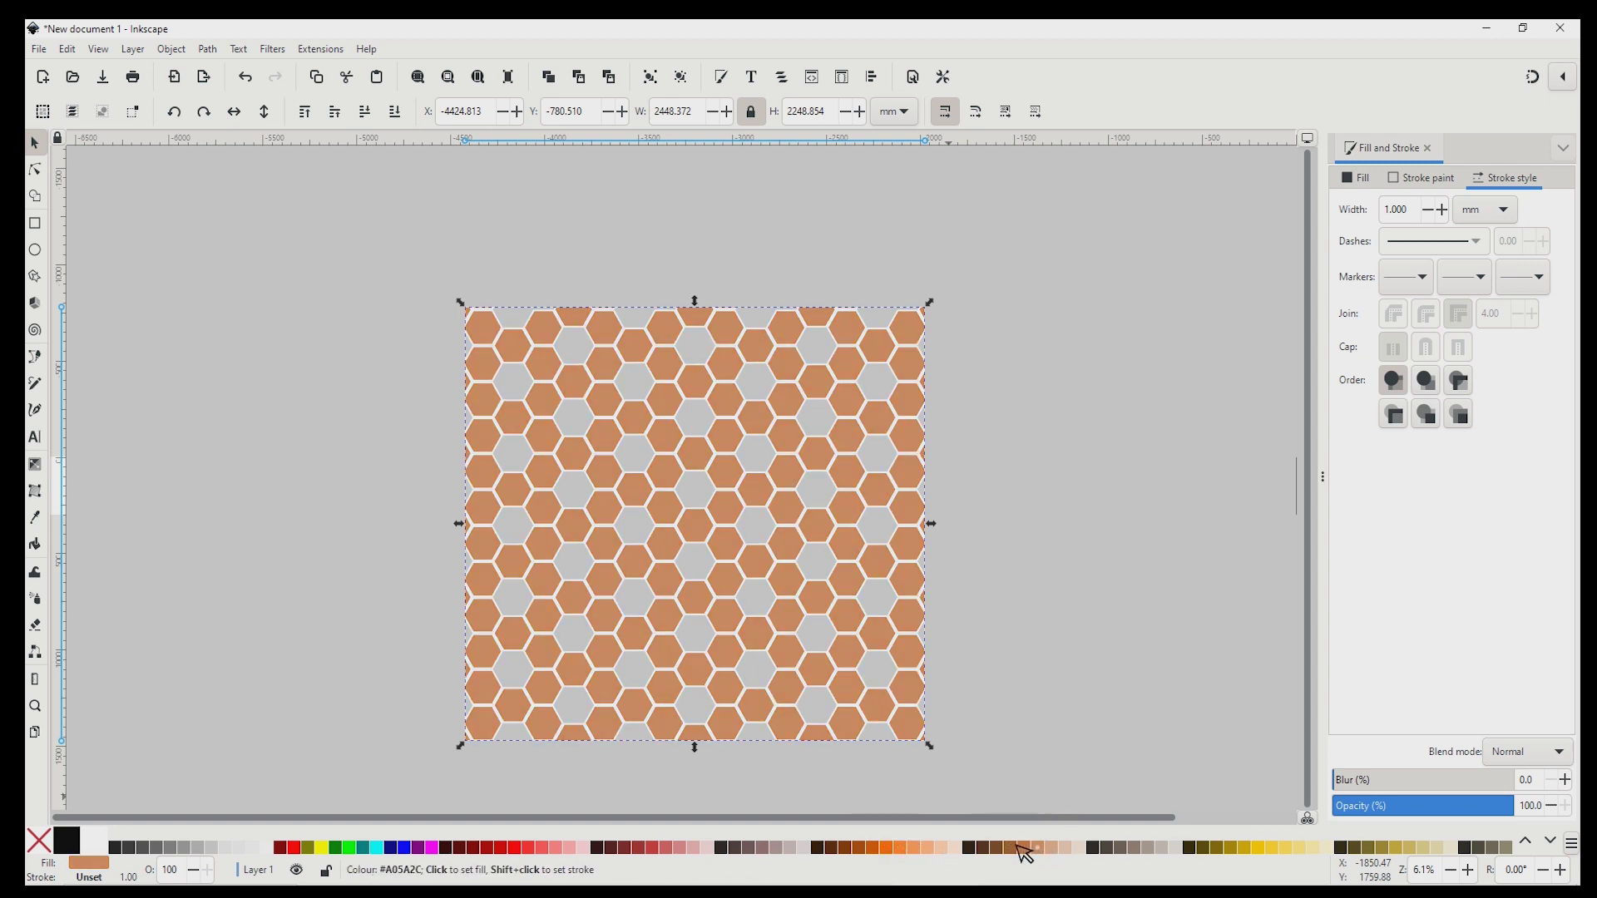
left_click(1013, 849)
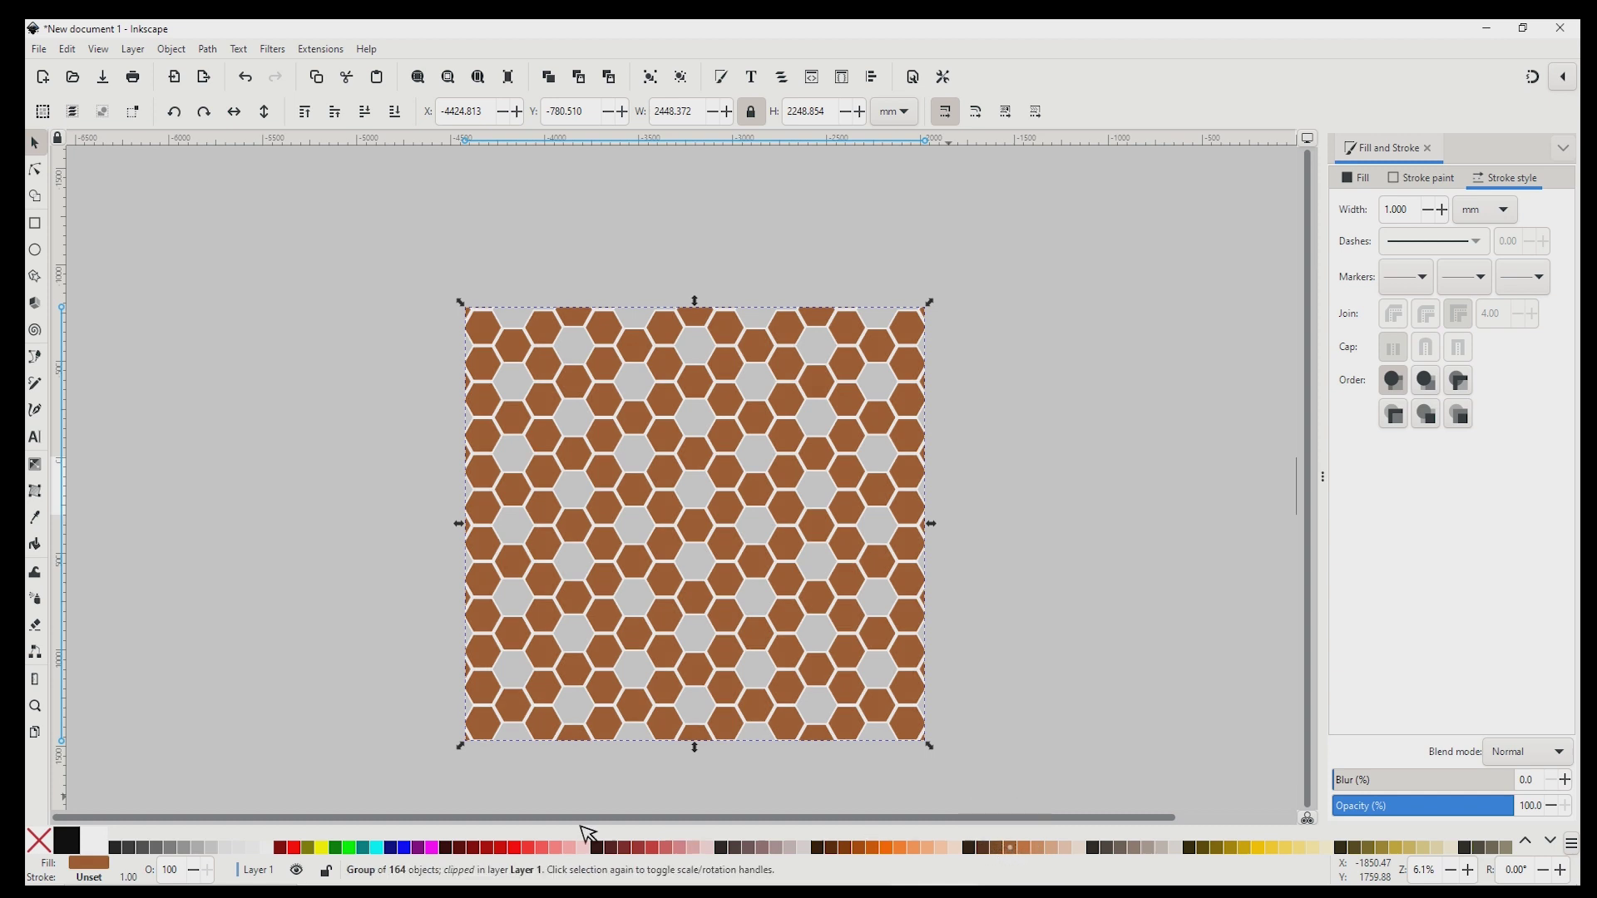
left_click(406, 849)
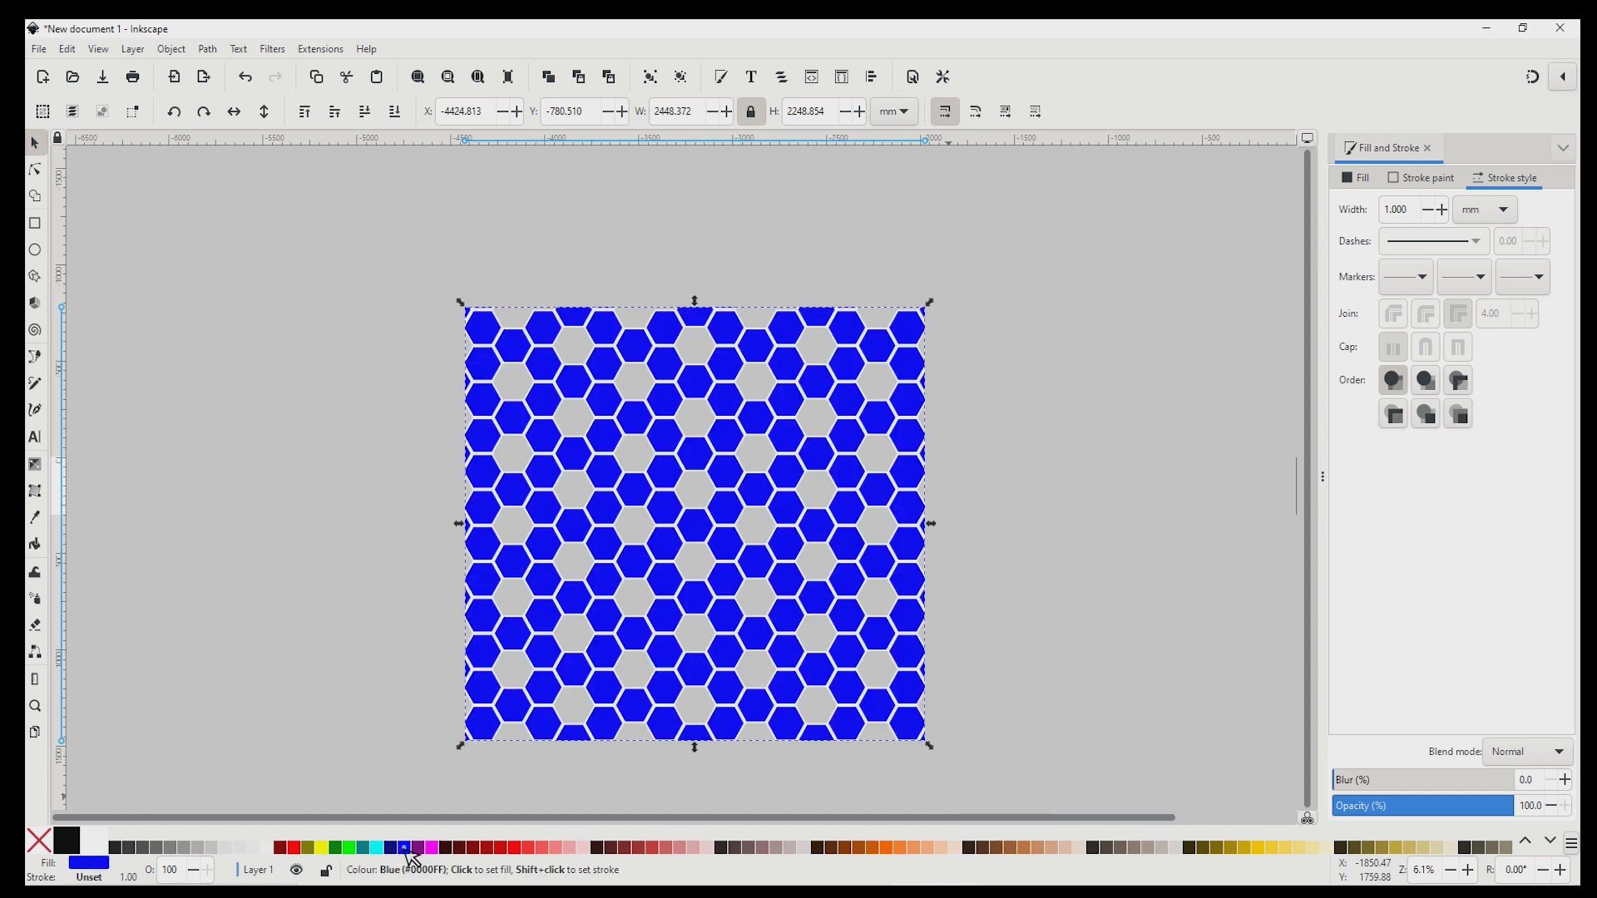
left_click(393, 849)
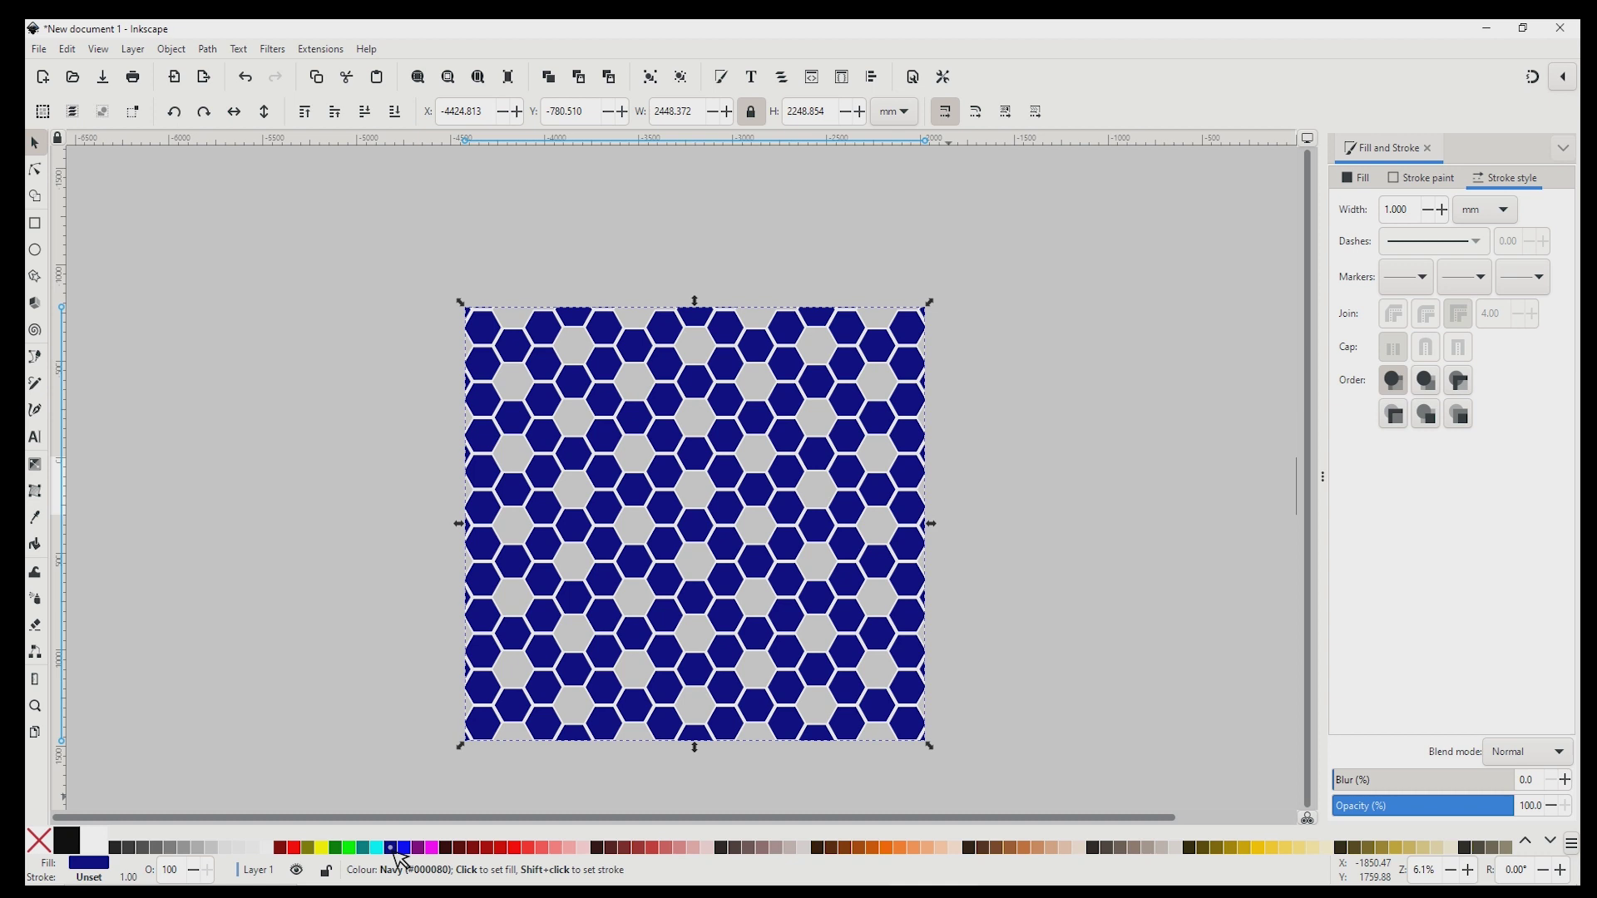